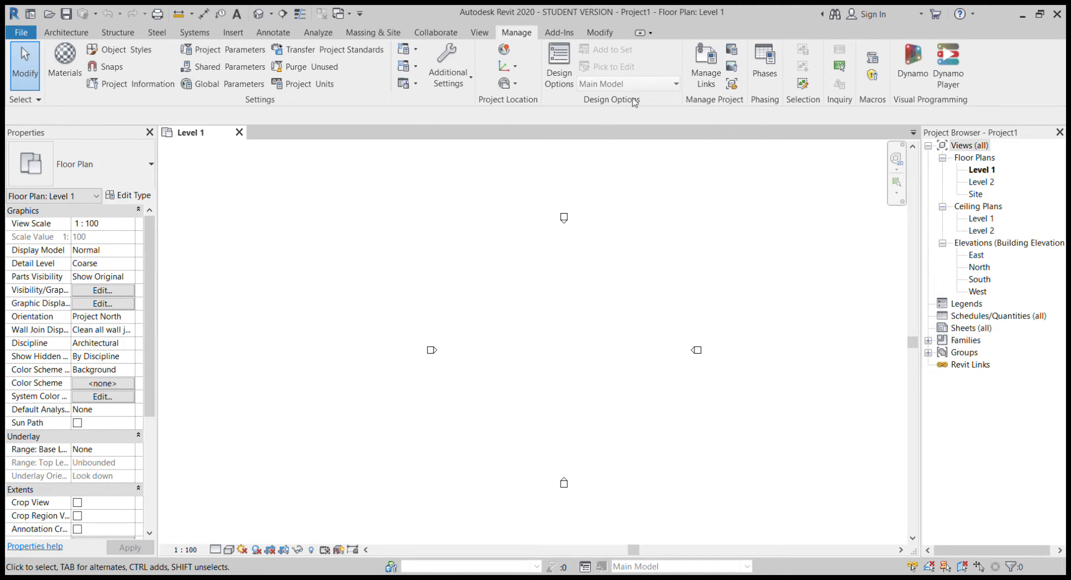
- Draw one diagonal Generic - 200mm wall with an unconnected height of 8000 between the elevation markers on Level 1
left_click(71, 33)
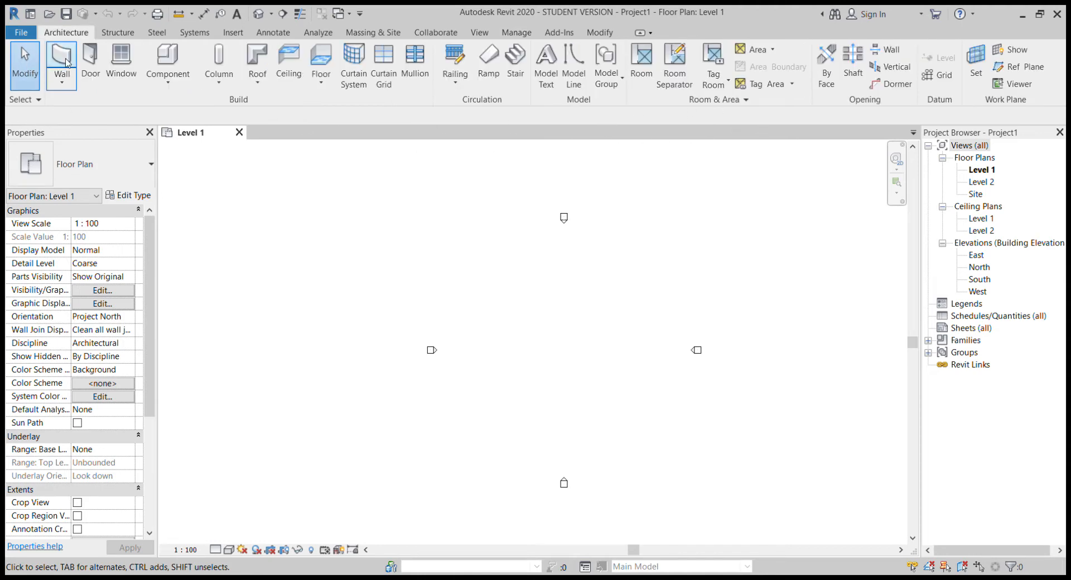
left_click(65, 62)
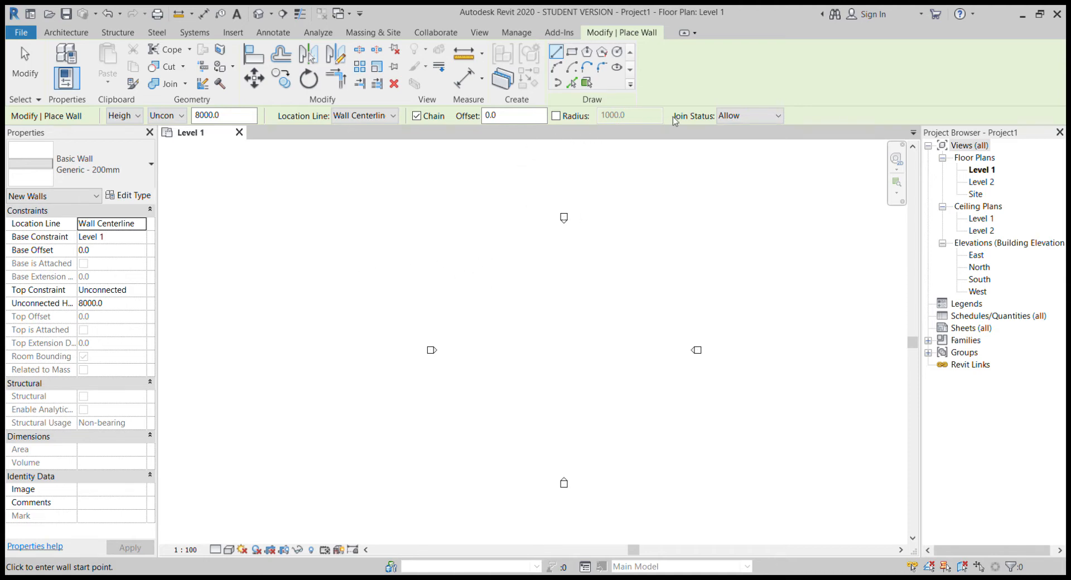
left_click(491, 265)
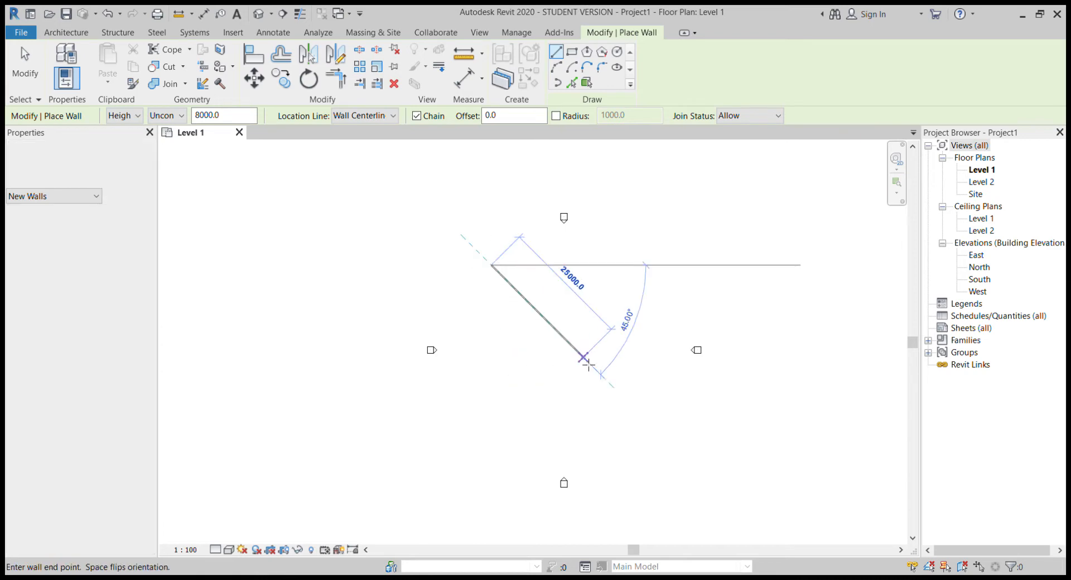
left_click(589, 376)
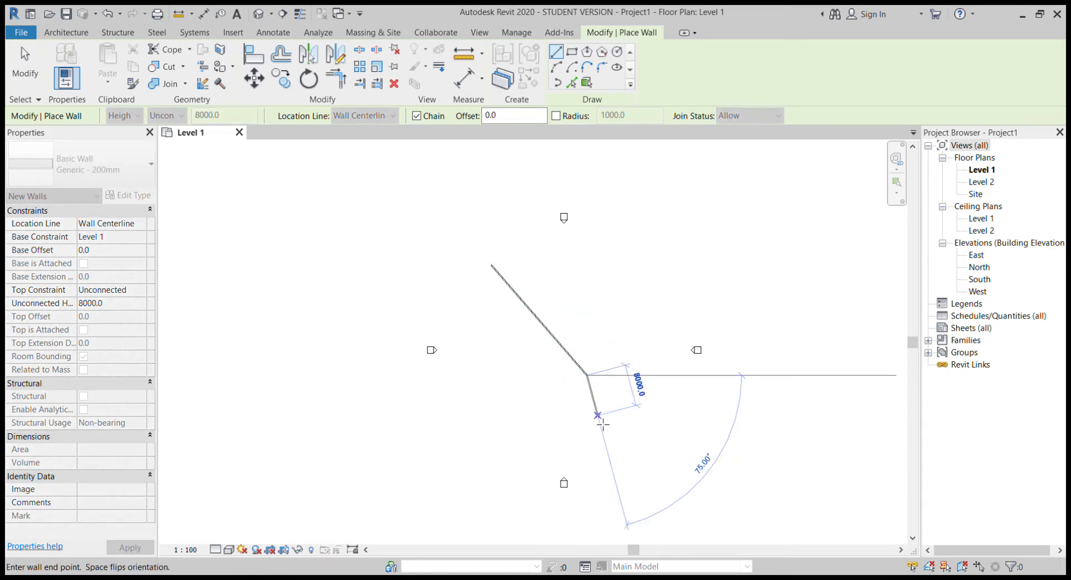
key("Escape")
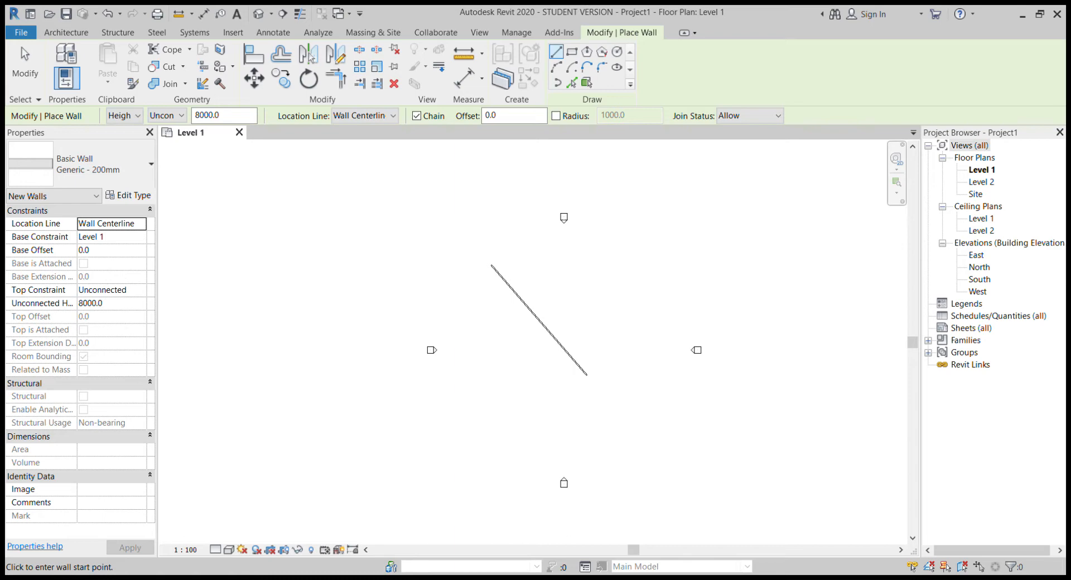
left_click(561, 220)
key("Escape")
key("Escape")
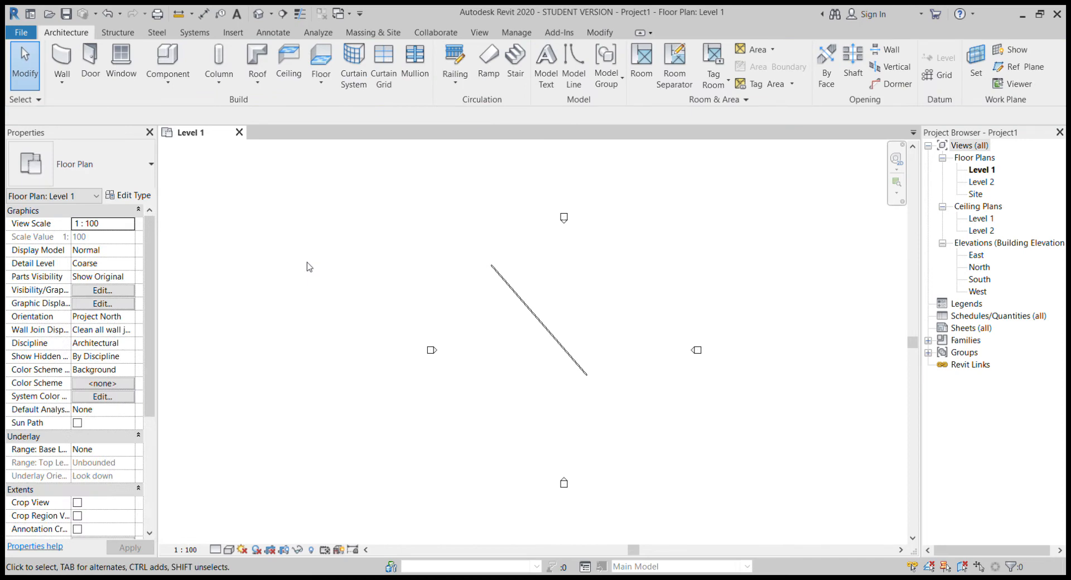
- Reposition the diagonal wall's lower end so that the wall runs horizontally and is about 21300 mm long
left_click(585, 373)
left_click_drag(606, 363, 584, 327)
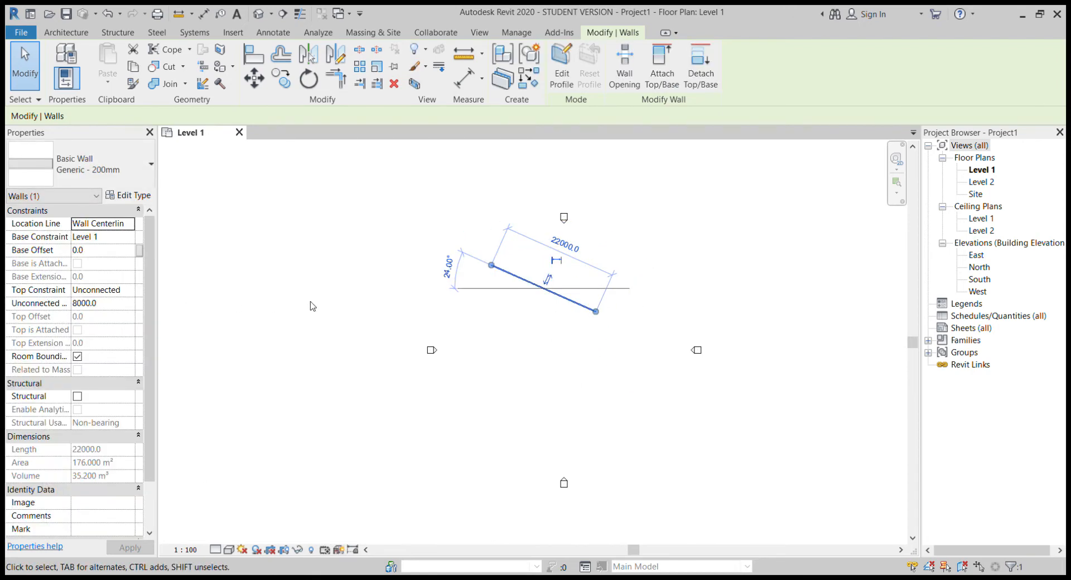
left_click(366, 299)
left_click(521, 287)
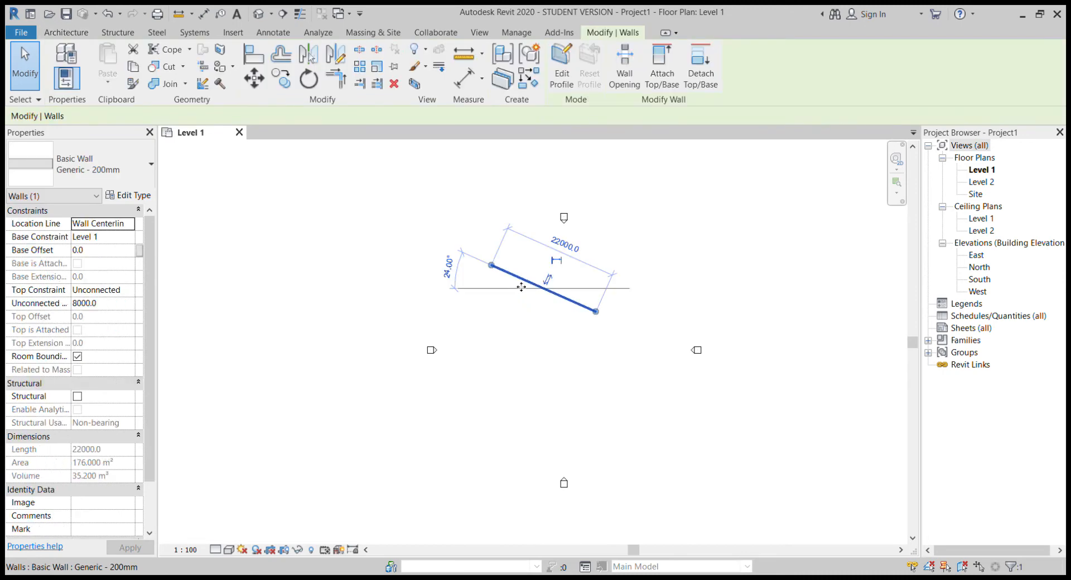
scroll(522, 287, "up", 5)
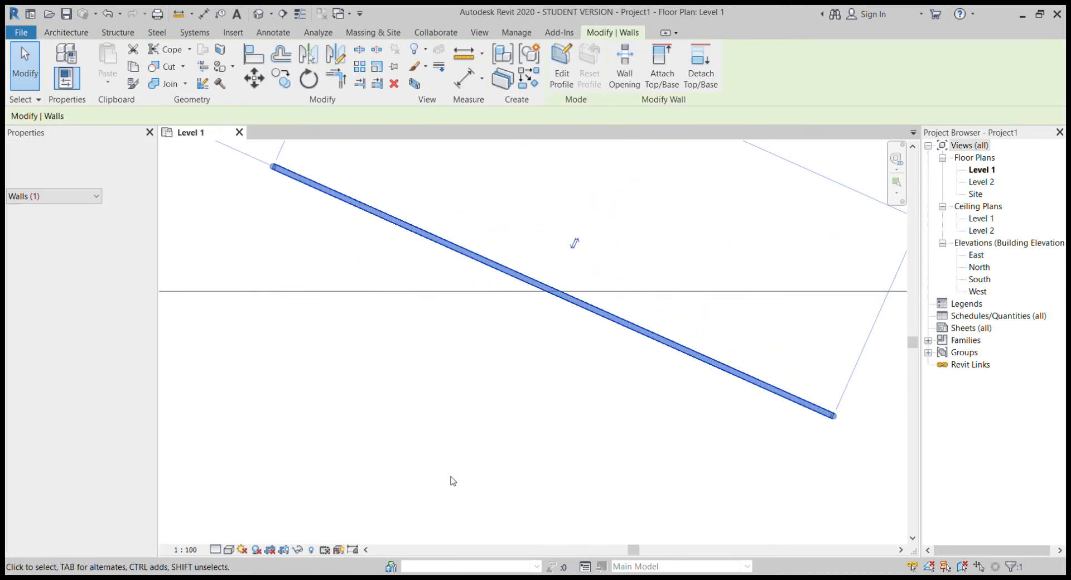
left_click(453, 481)
middle_click_drag(526, 287, 438, 389)
left_click(519, 389)
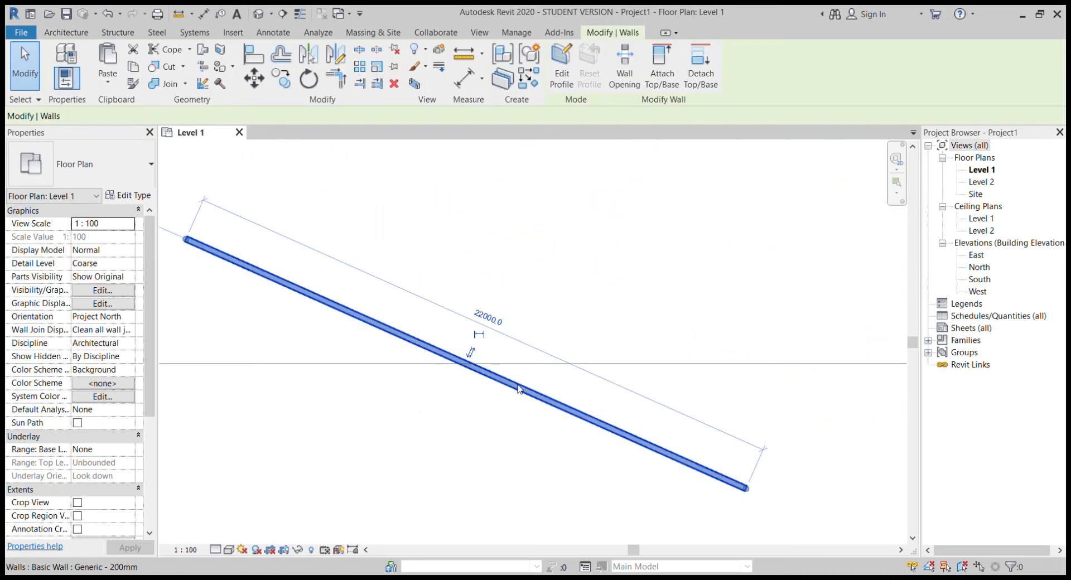
left_click_drag(746, 489, 781, 240)
left_click(564, 358)
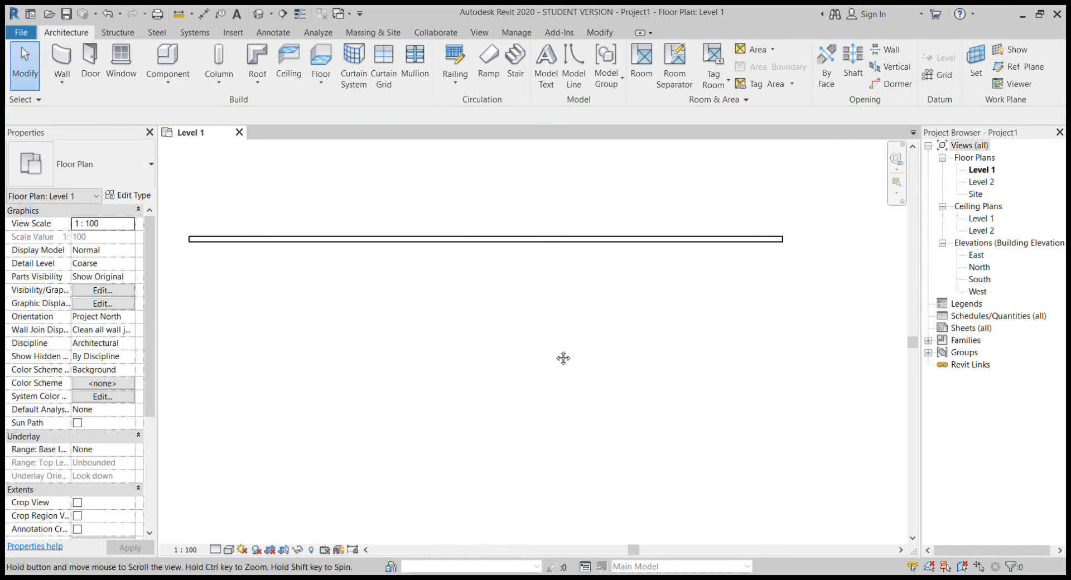
middle_click_drag(563, 358, 611, 360)
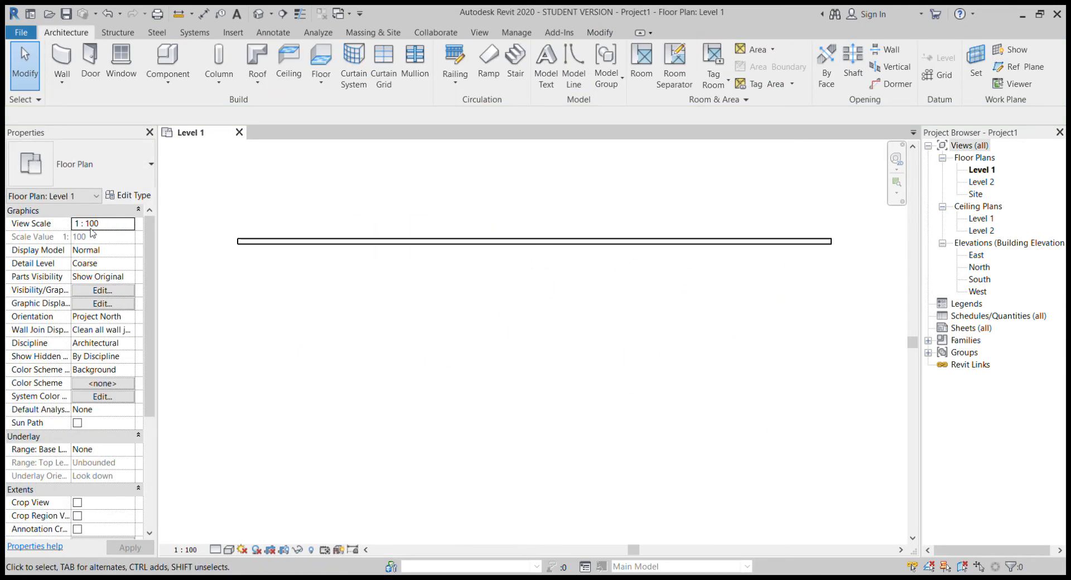
- Set the view scale of the Level 1 floor plan to 1 : 50
left_click(125, 226)
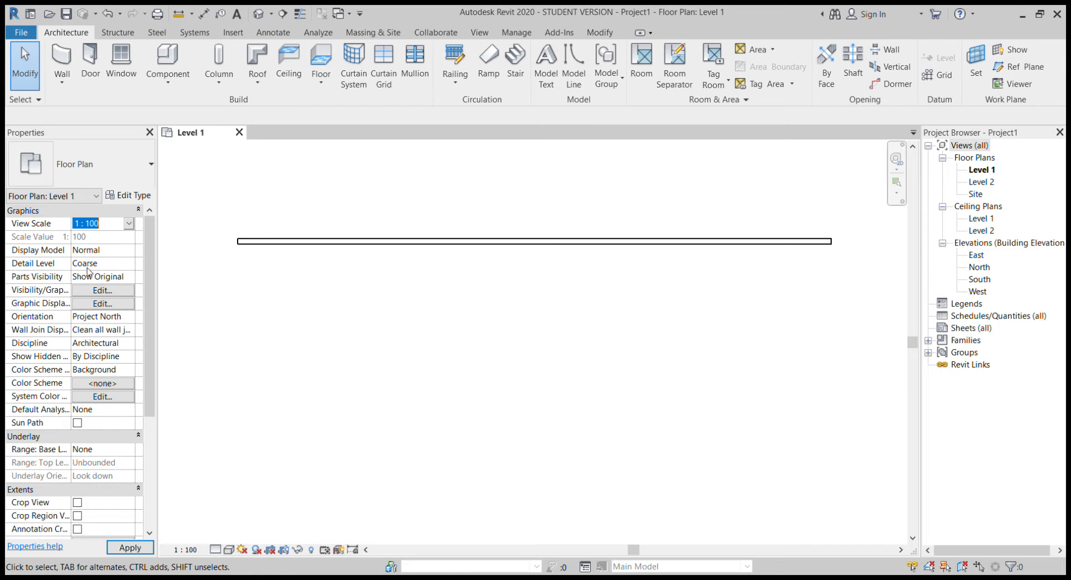
scroll(85, 249, "up", 1)
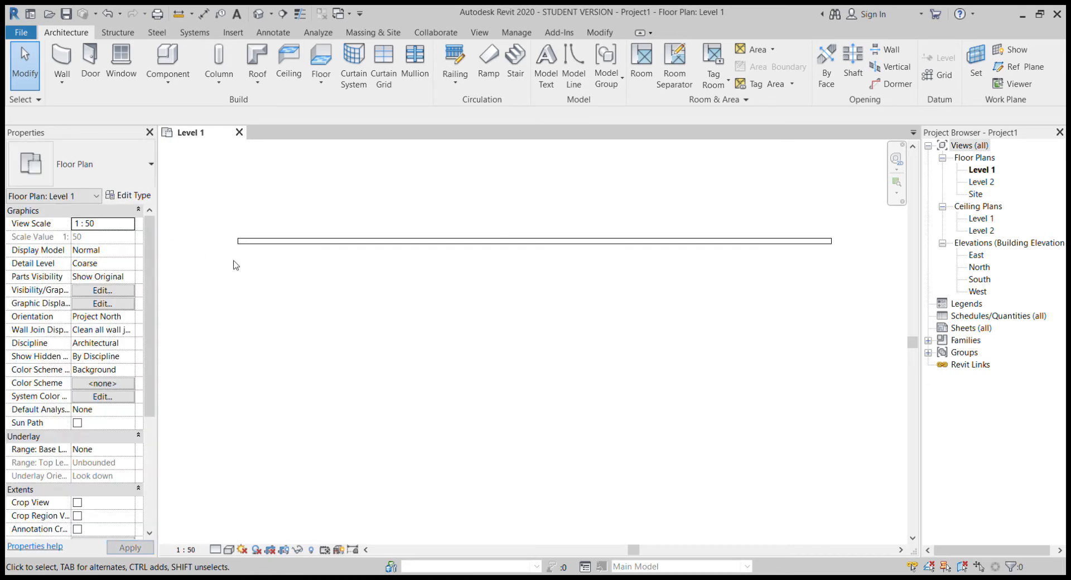
left_click(273, 242)
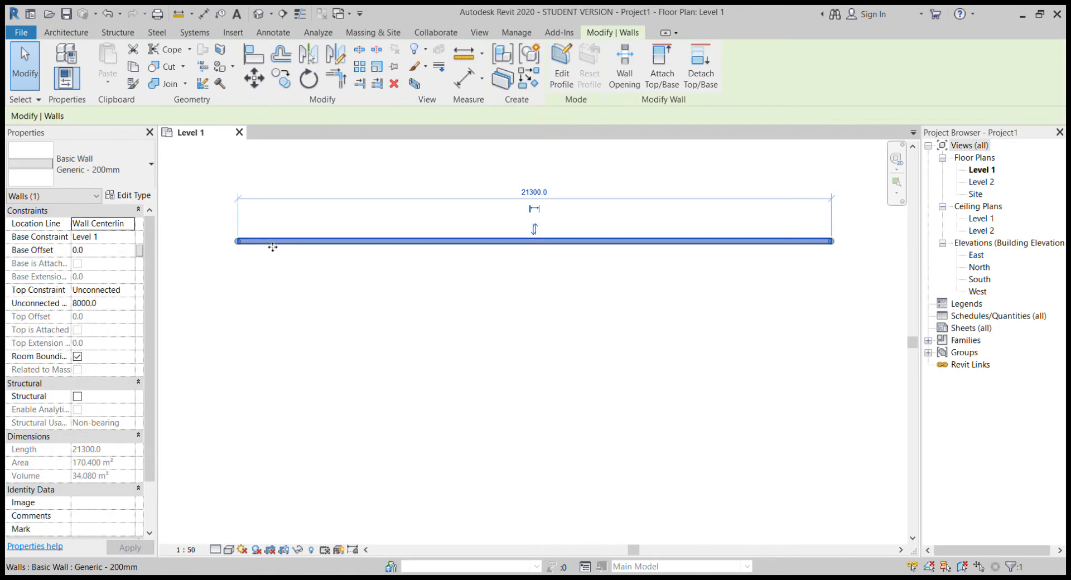
left_click(241, 266)
middle_click_drag(273, 276, 284, 307)
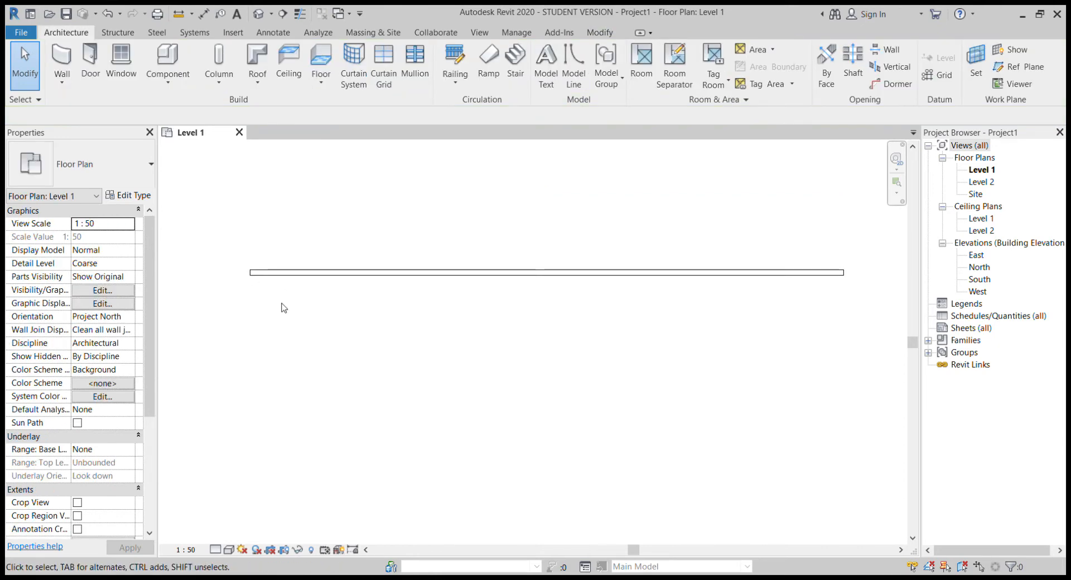
left_click(267, 273)
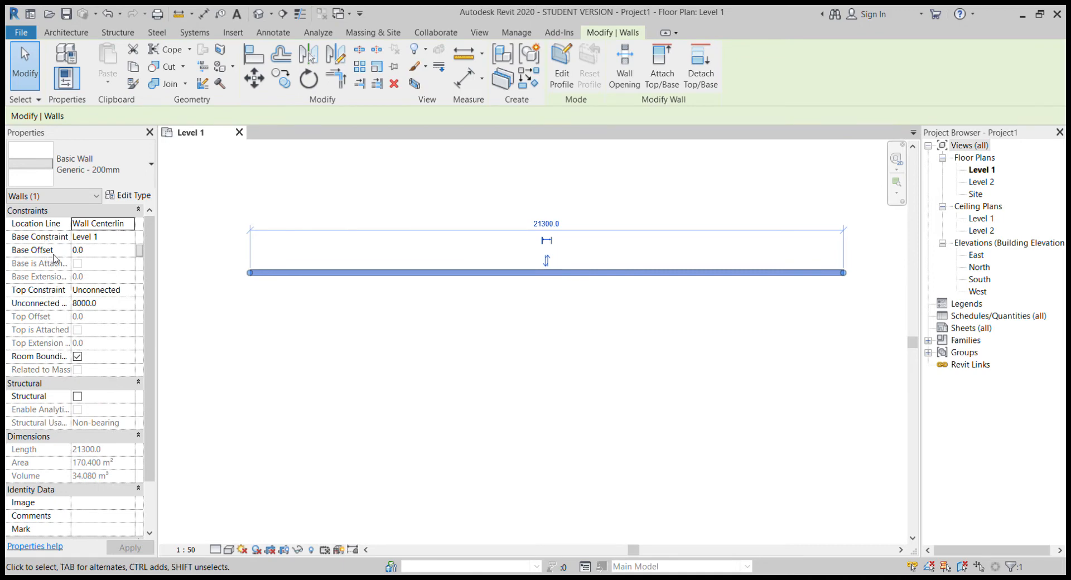
left_click(277, 314)
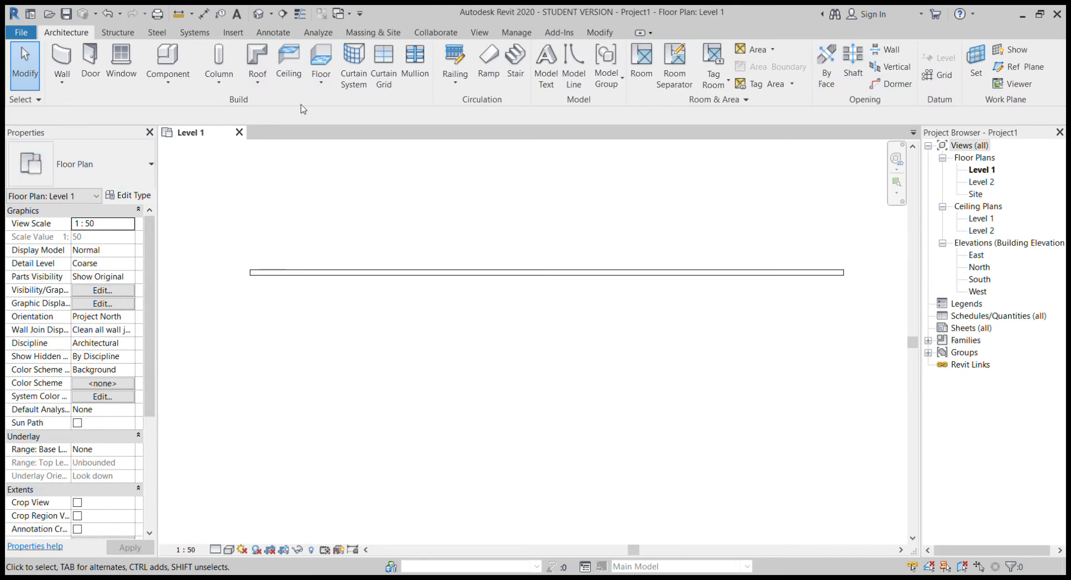
middle_click_drag(324, 378, 344, 395)
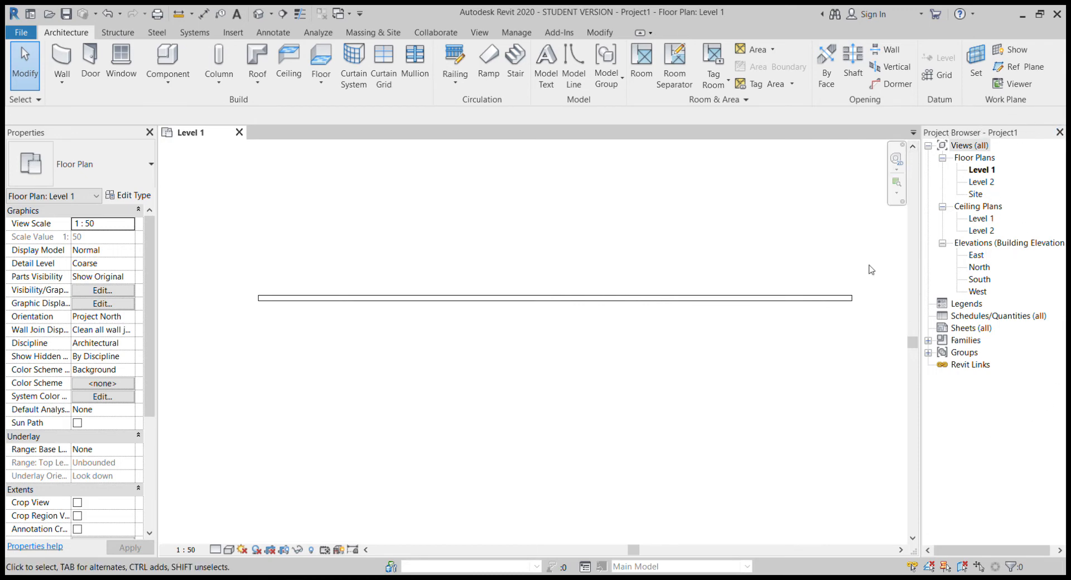
middle_click_drag(681, 304, 616, 338)
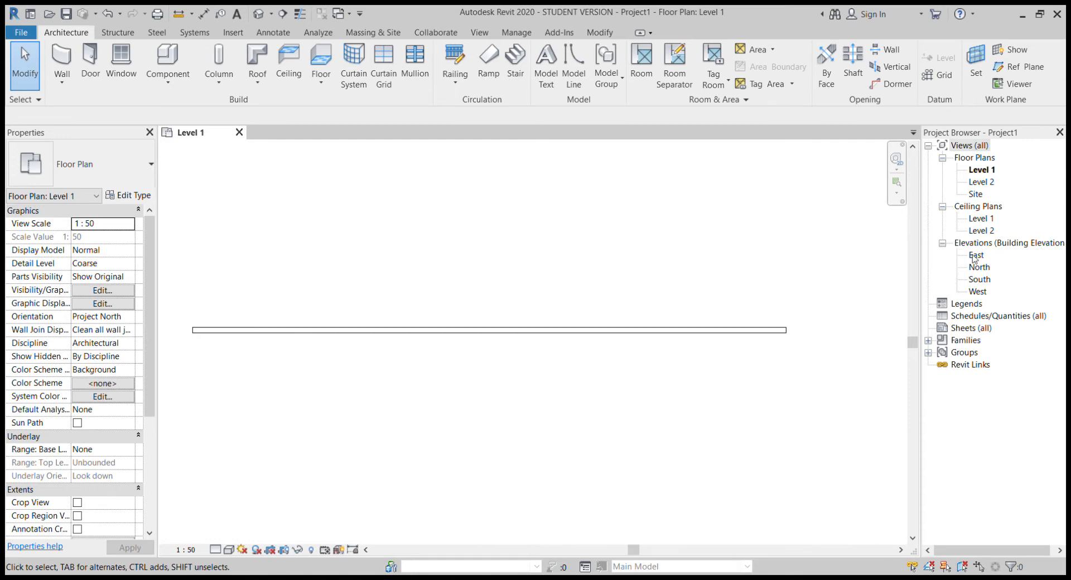
middle_click_drag(766, 363, 825, 336)
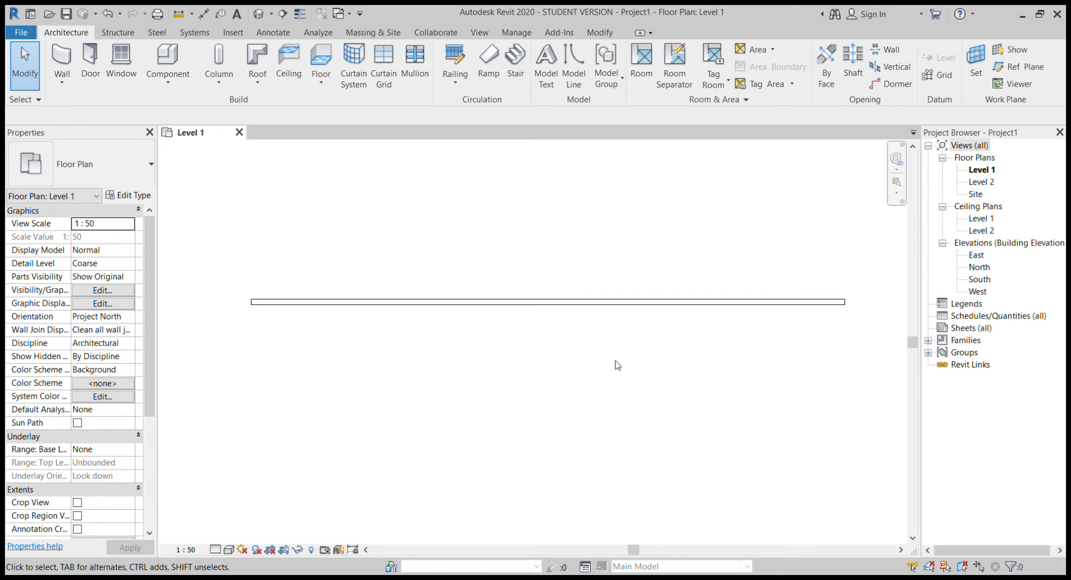
scroll(691, 378, "down", 3)
middle_click_drag(691, 377, 621, 337)
scroll(628, 360, "up", 4)
scroll(652, 340, "down", 1)
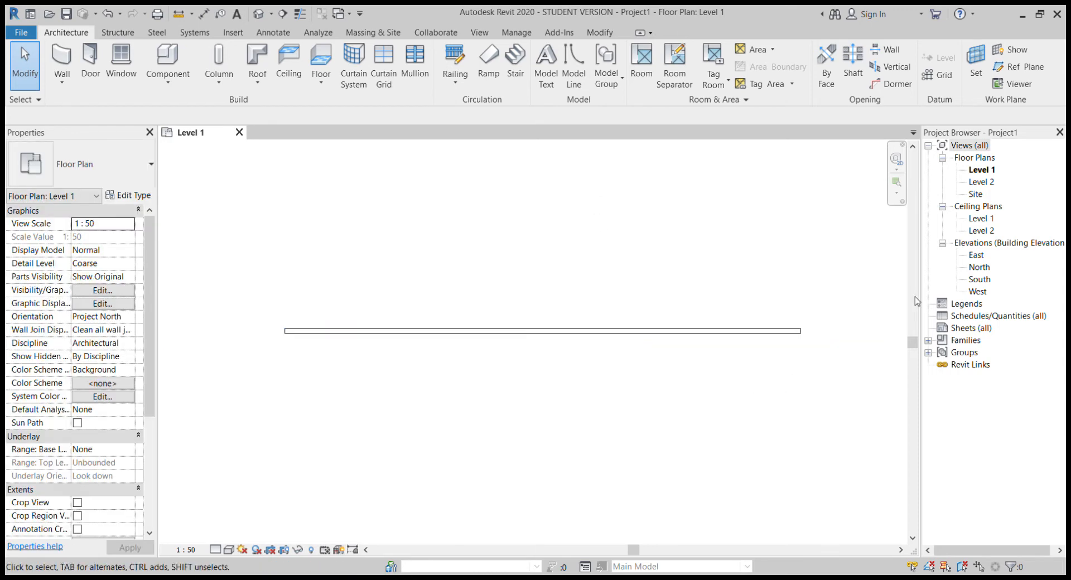
- Open the East elevation and the North elevation to examine the wall against the levels
double_click(977, 256)
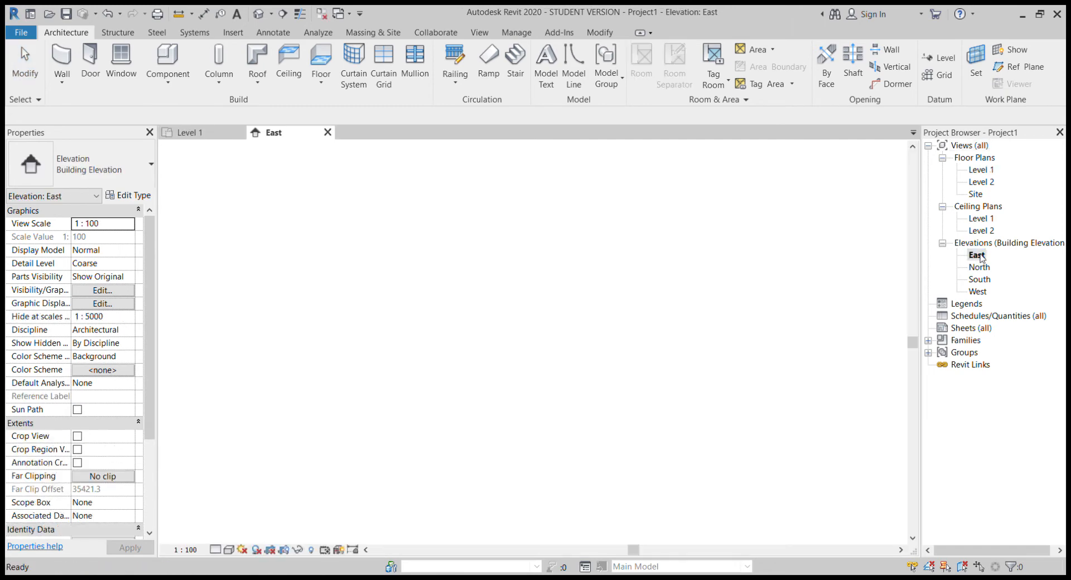
middle_click_drag(690, 347, 536, 327)
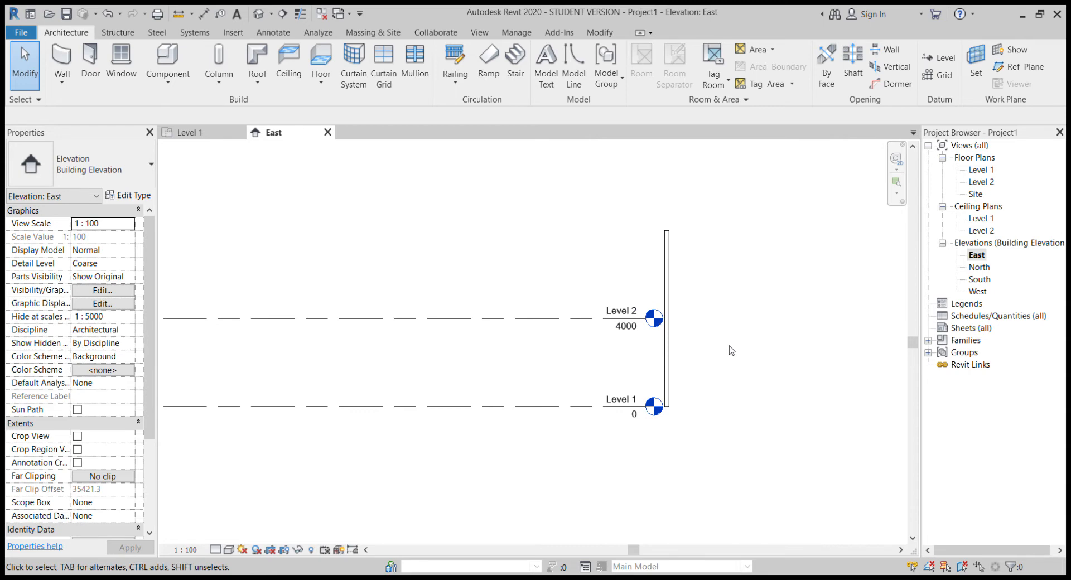
double_click(979, 268)
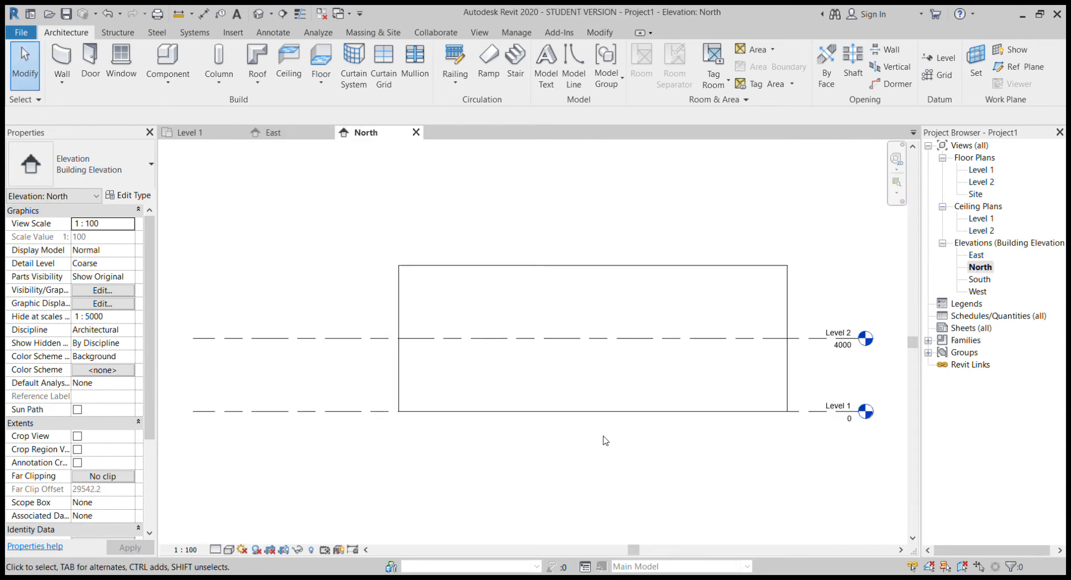
middle_click_drag(635, 460, 583, 481)
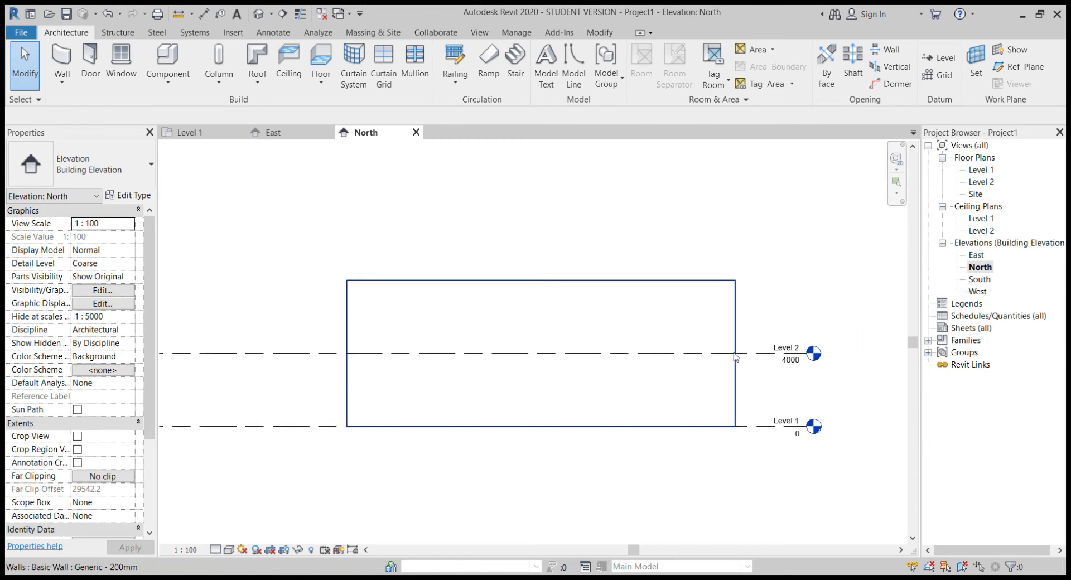
- Return to the Level 1 floor plan to check the wall, and open the South elevation to compare it
left_click(982, 173)
double_click(982, 170)
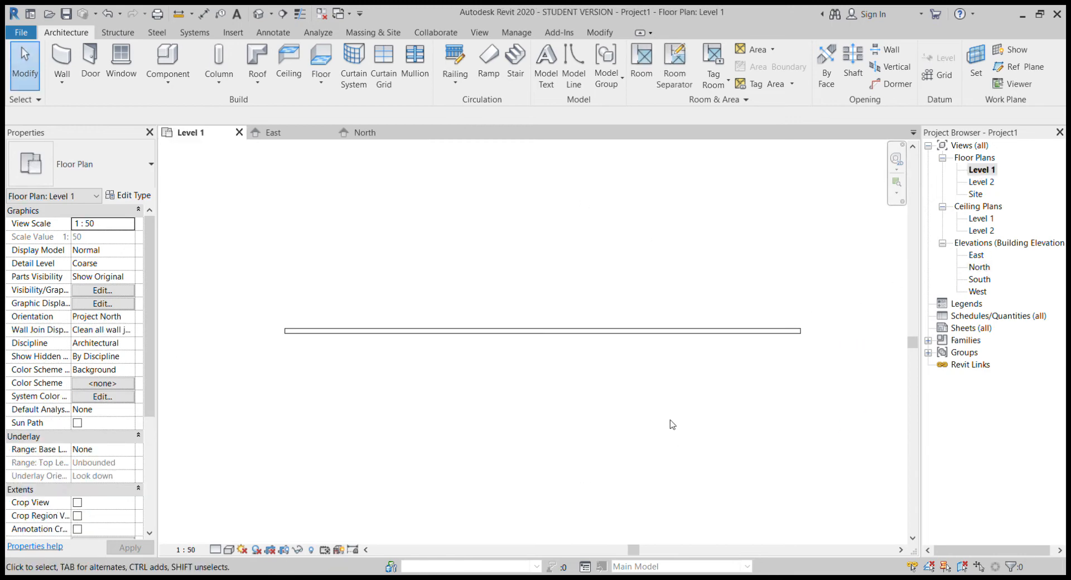
left_click(574, 339)
middle_click_drag(540, 378, 576, 363)
key("Escape")
left_click(971, 281)
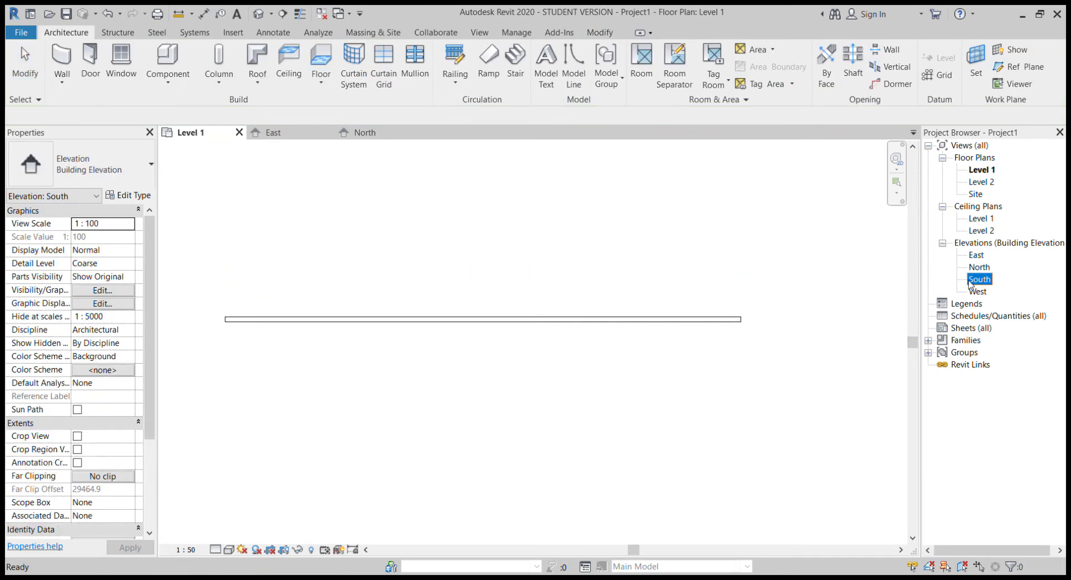
double_click(978, 279)
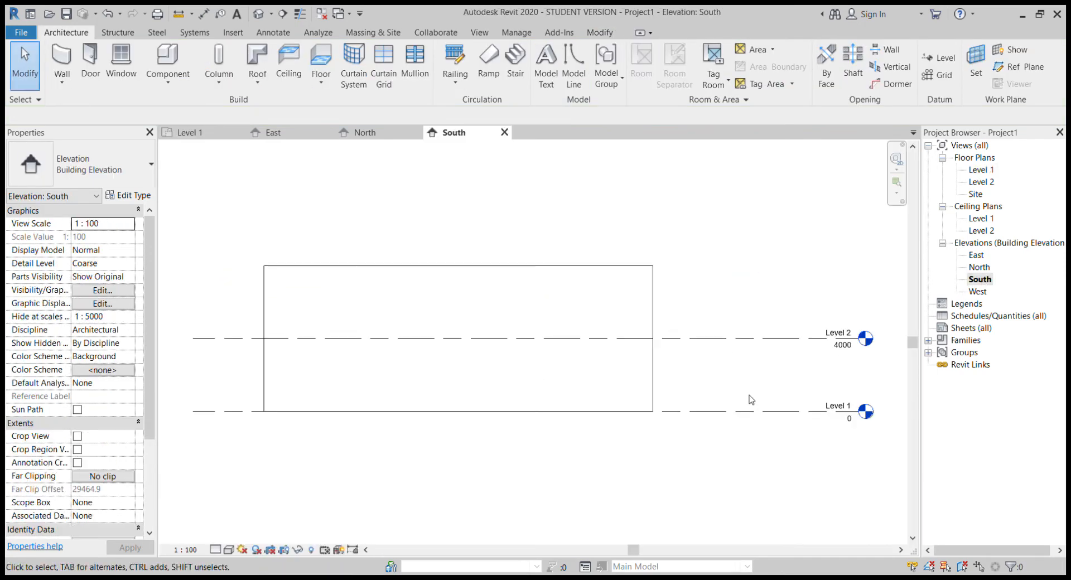
middle_click_drag(748, 399, 811, 409)
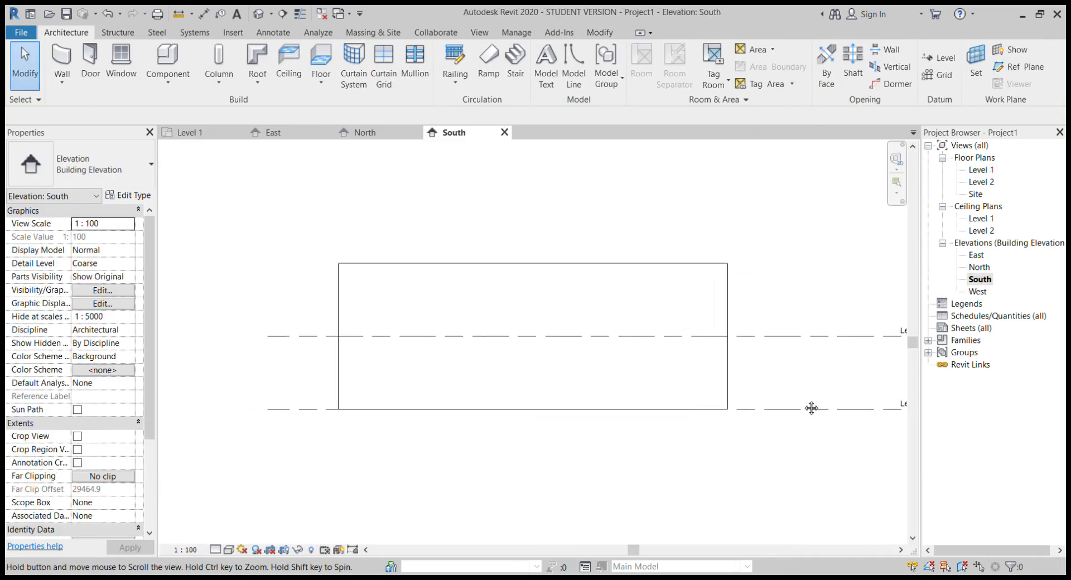
- In the West elevation, add an elbow to the Level 2 head and set the level's elevation to 3000
double_click(977, 292)
middle_click_drag(573, 406, 569, 338)
scroll(537, 367, "down", 1)
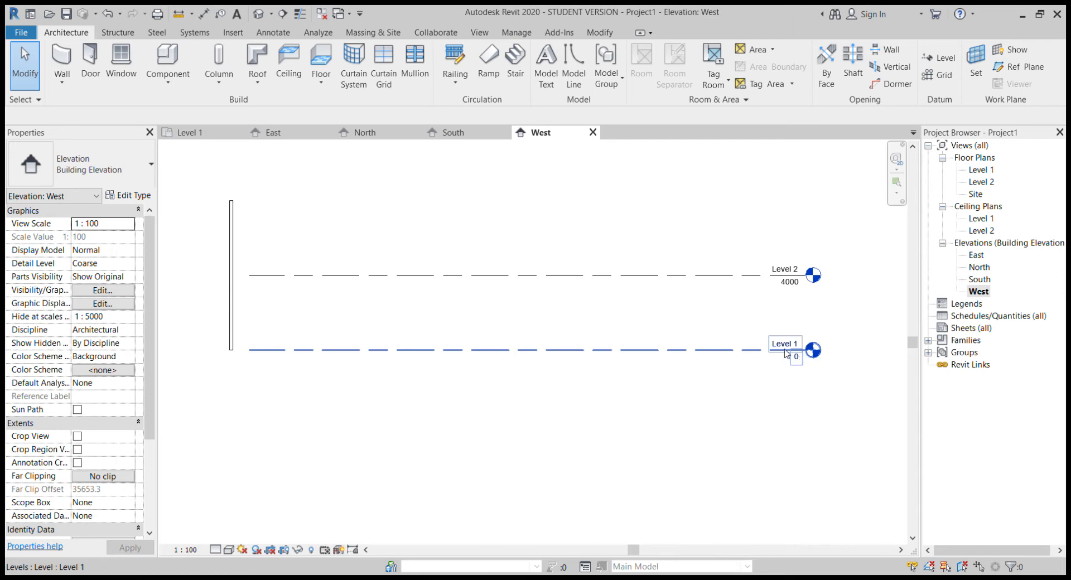
double_click(794, 284)
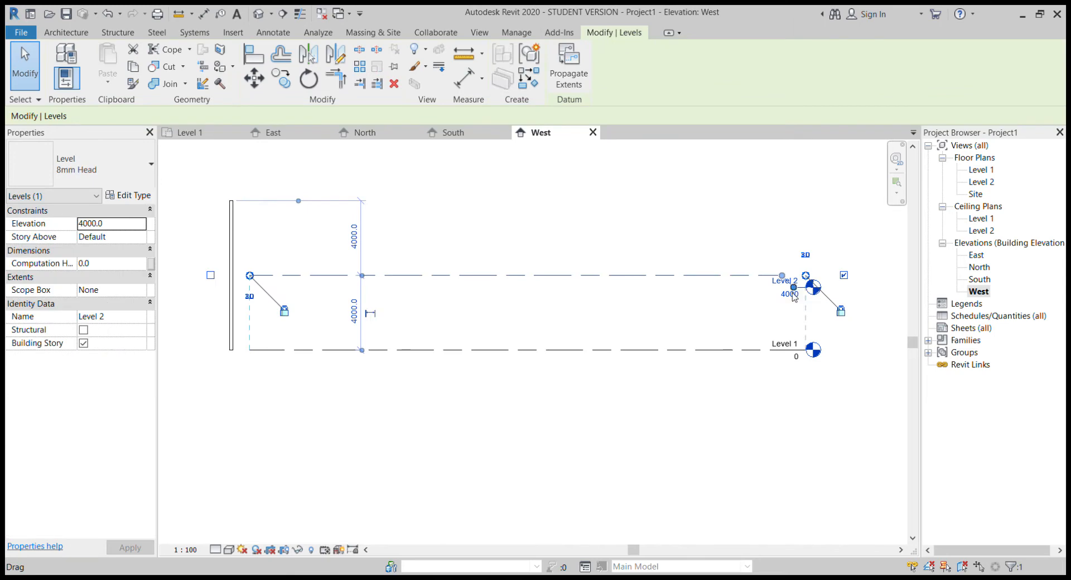
left_click(790, 294)
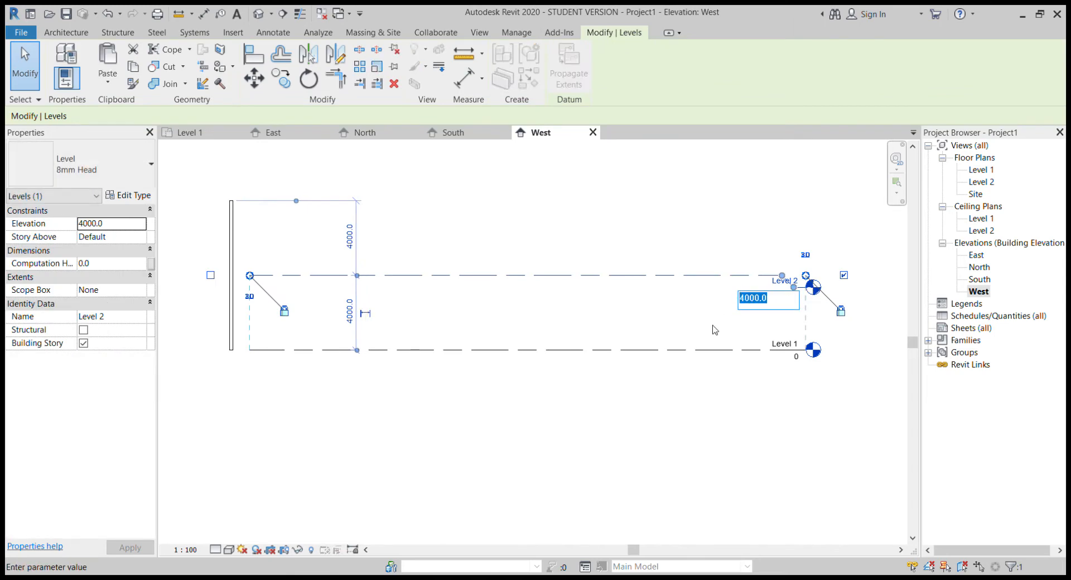
type("3000")
key("Return")
key("Escape")
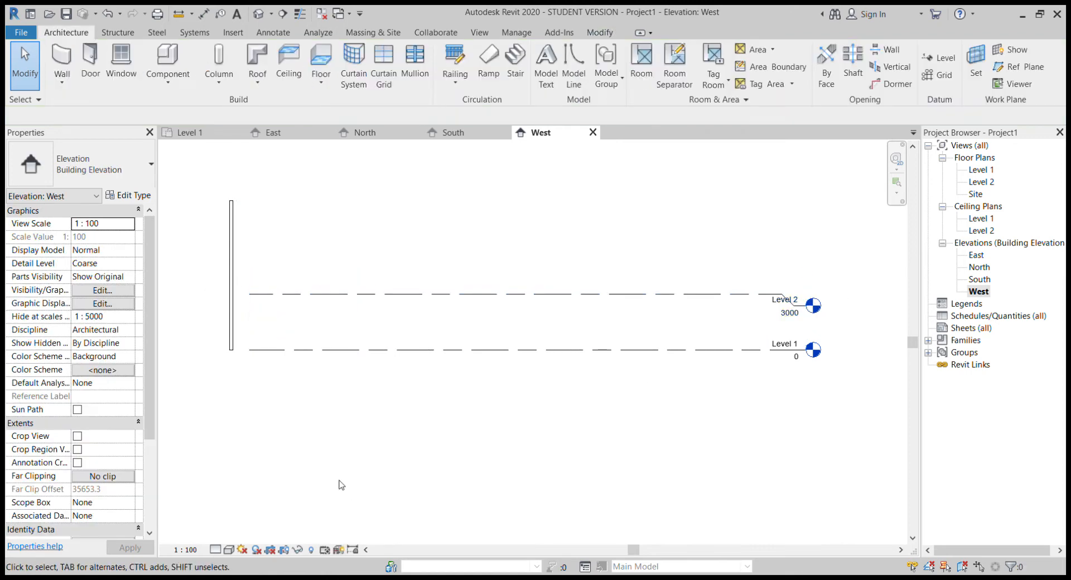
middle_click_drag(240, 318, 335, 310)
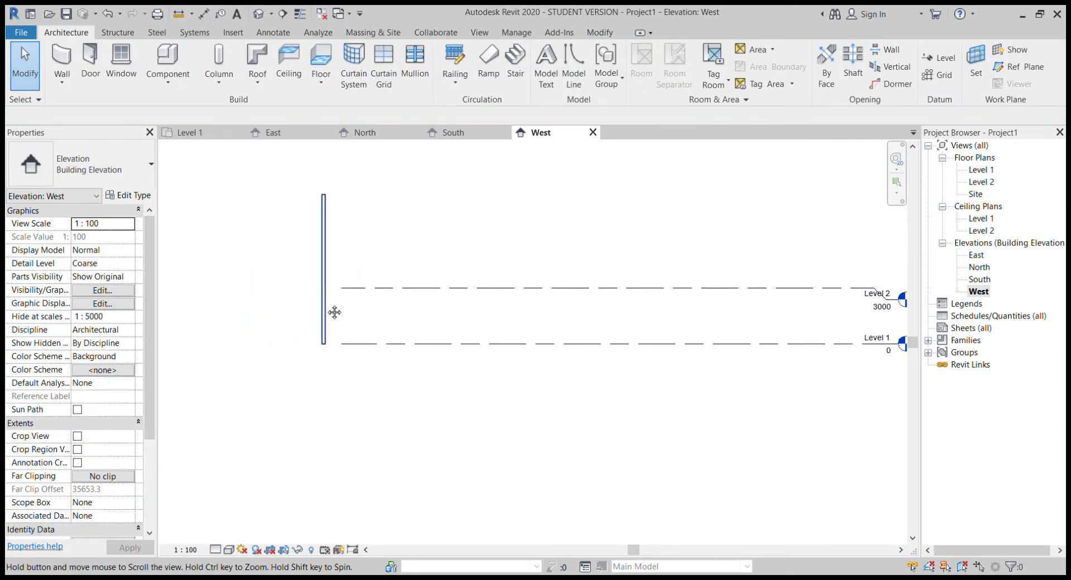
- In the West elevation, lower the wall's top to the Level 2 line at 3000, and select the wall to check its height
left_click(324, 267)
left_click_drag(323, 191, 333, 272)
left_click(350, 230)
left_click(323, 262)
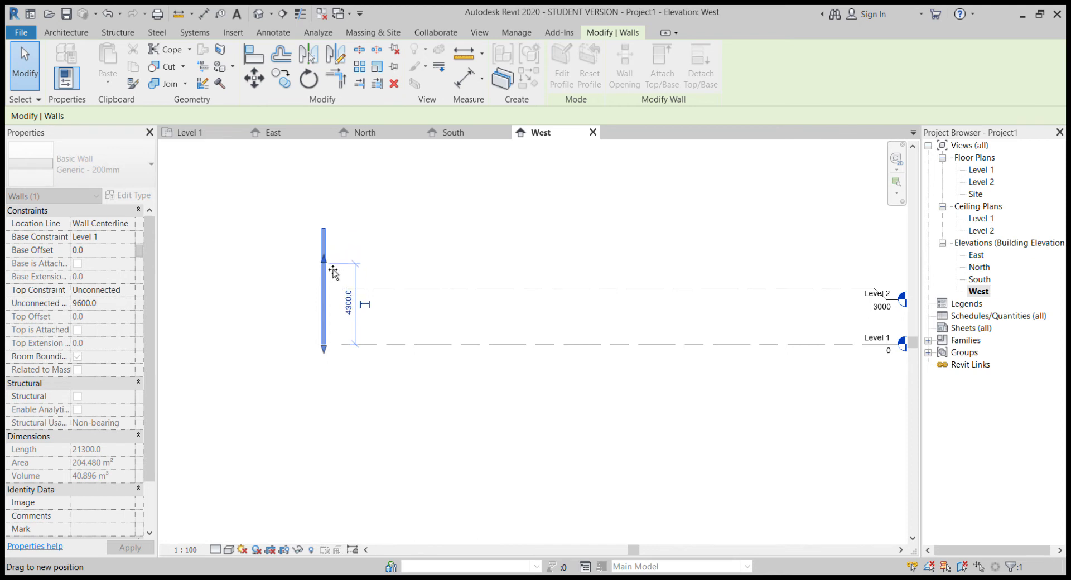
left_click_drag(333, 271, 335, 291)
left_click(376, 328)
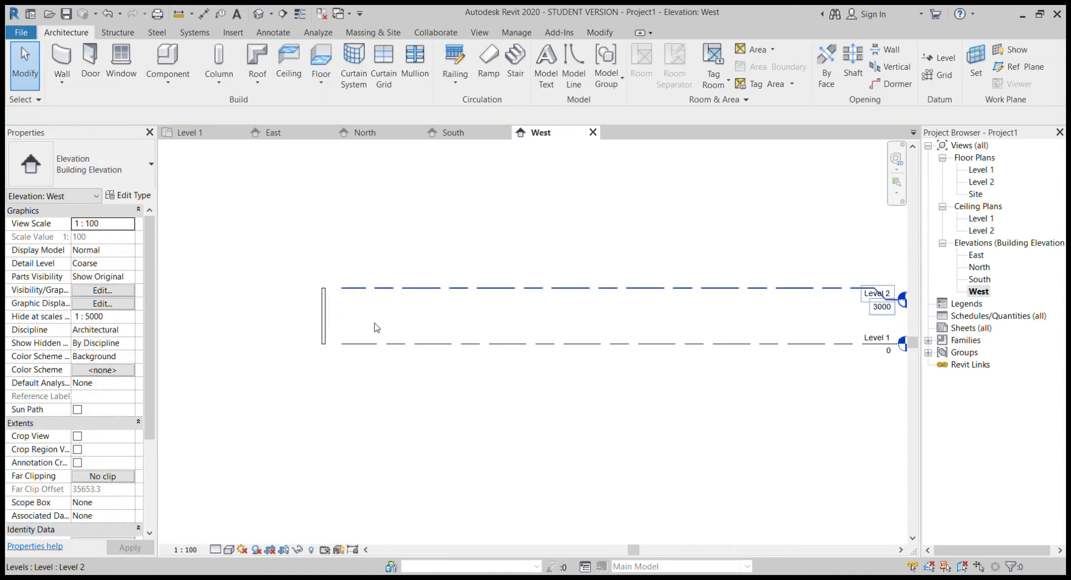
scroll(430, 306, "up", 5)
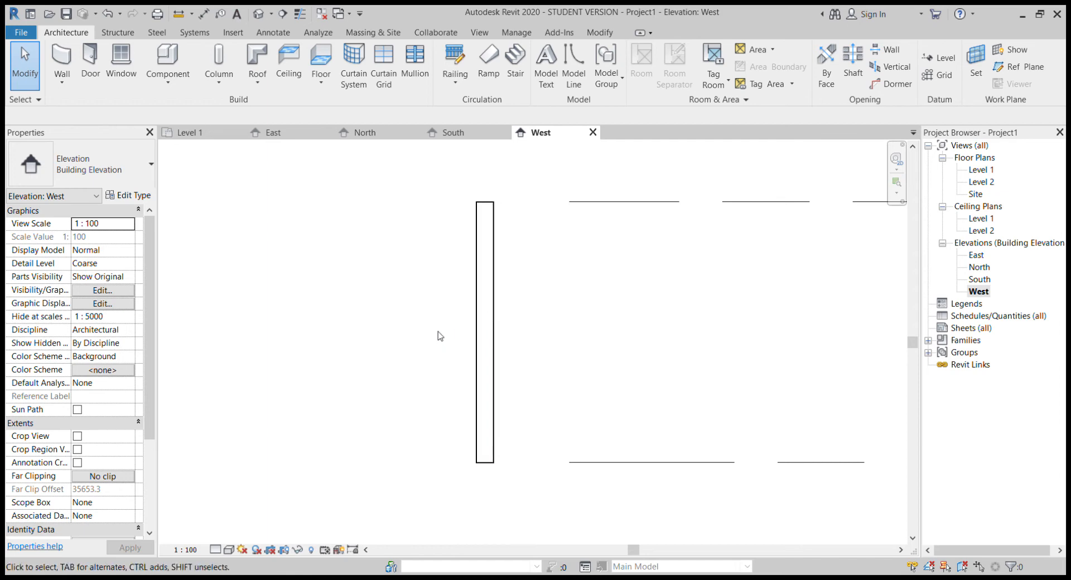
left_click(497, 267)
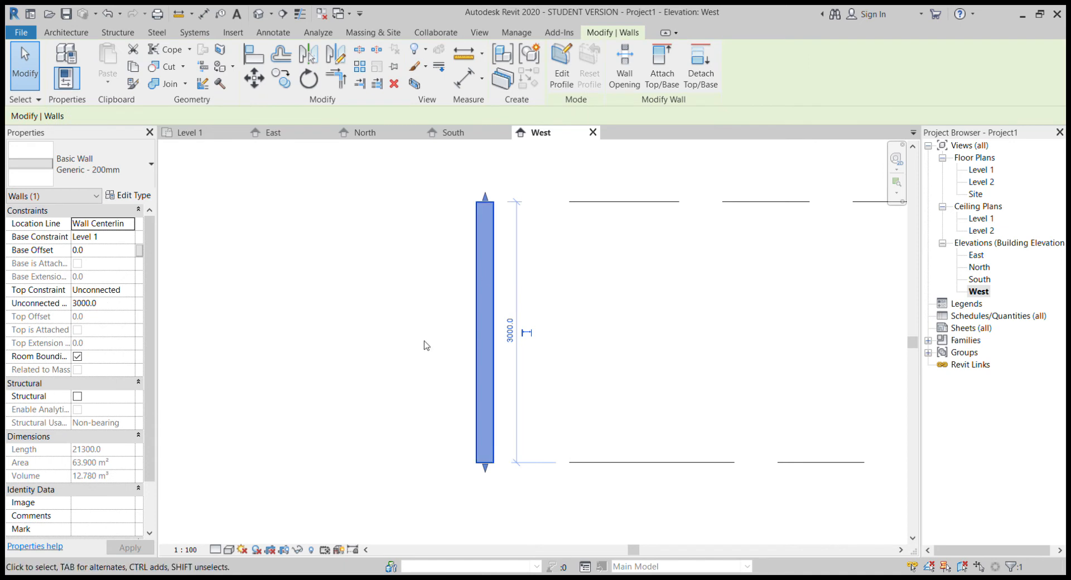
left_click(438, 330)
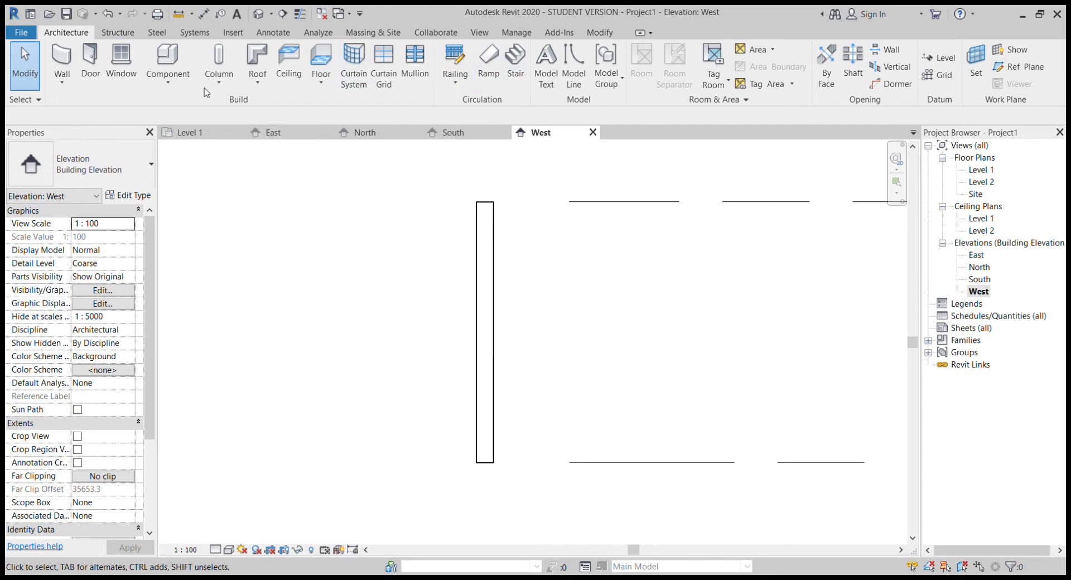
- Look through the Structure, Steel, Systems, Insert, Annotate, Analyze, Massing & Site, Collaborate and View tool sets
left_click(124, 34)
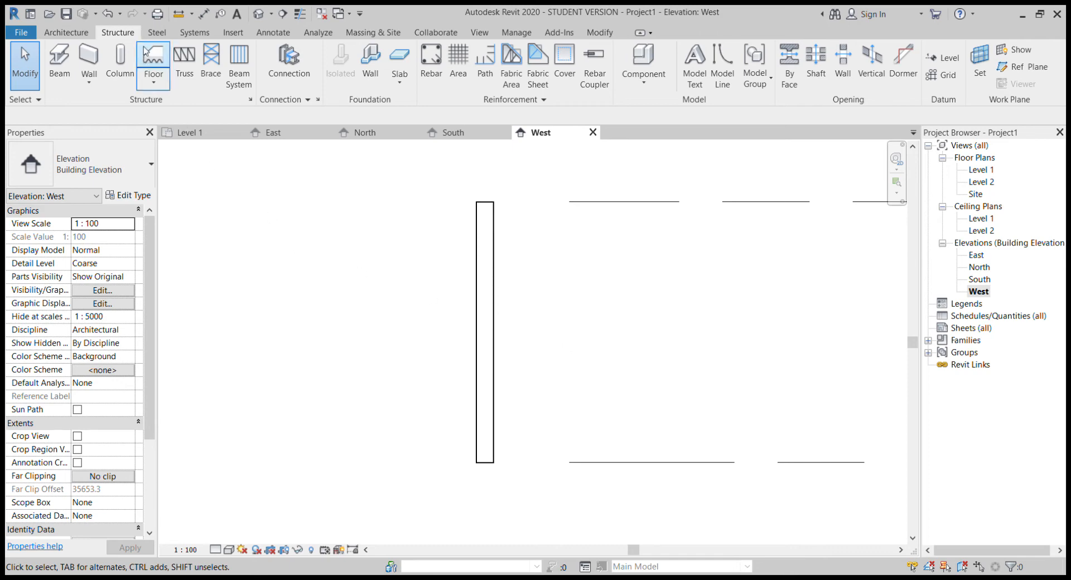
left_click(156, 32)
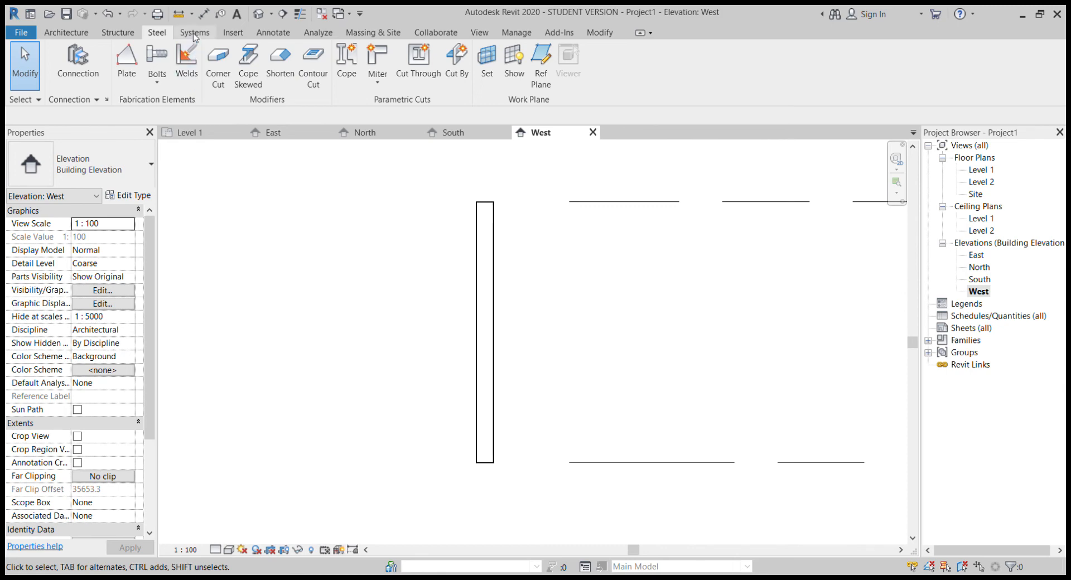
scroll(194, 33, "down", 3)
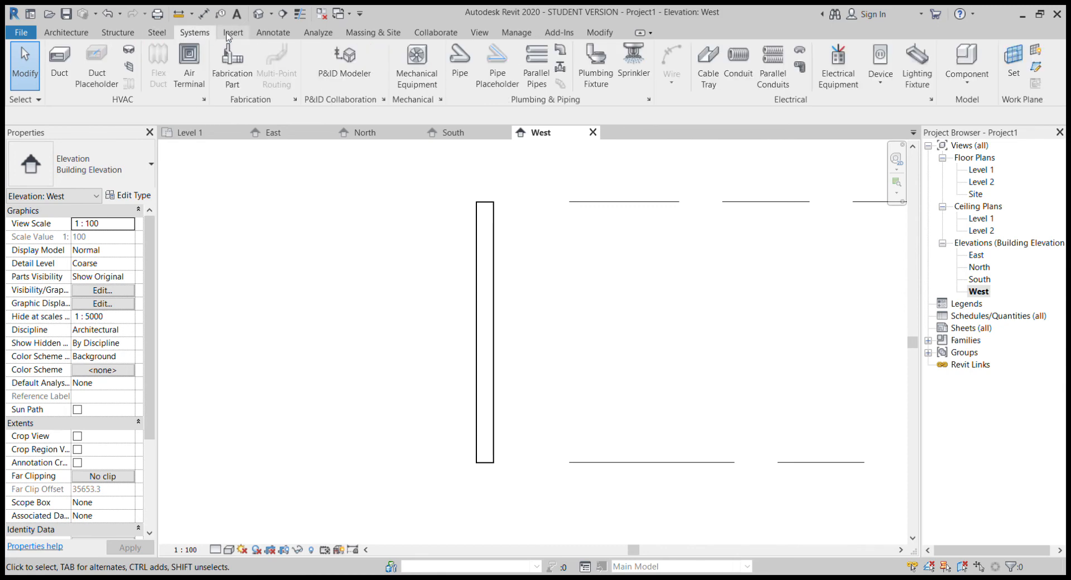
scroll(226, 34, "up", 2)
scroll(198, 33, "up", 1)
scroll(198, 34, "down", 1)
left_click(160, 36)
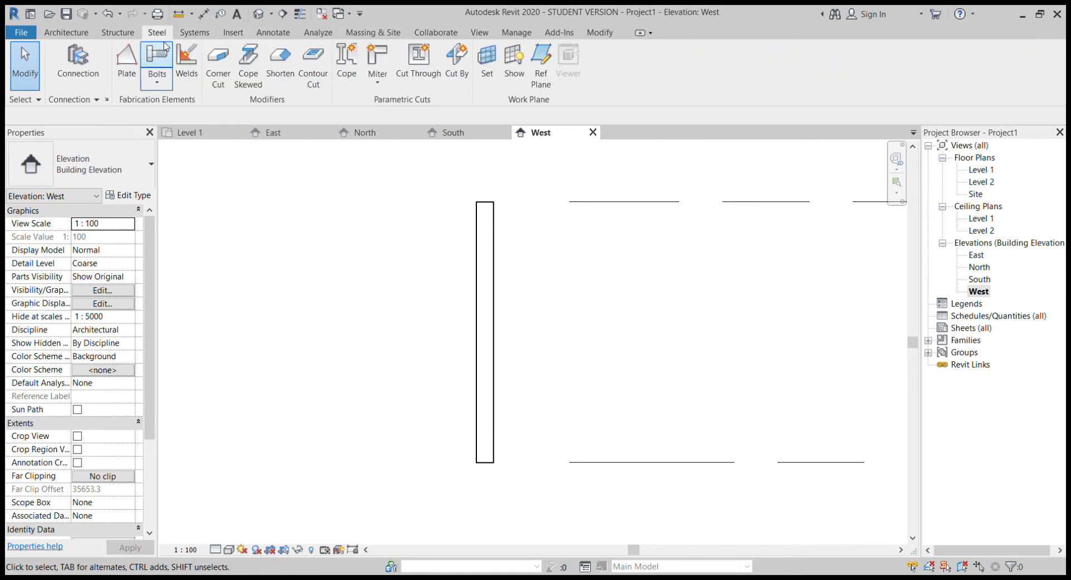
left_click(231, 35)
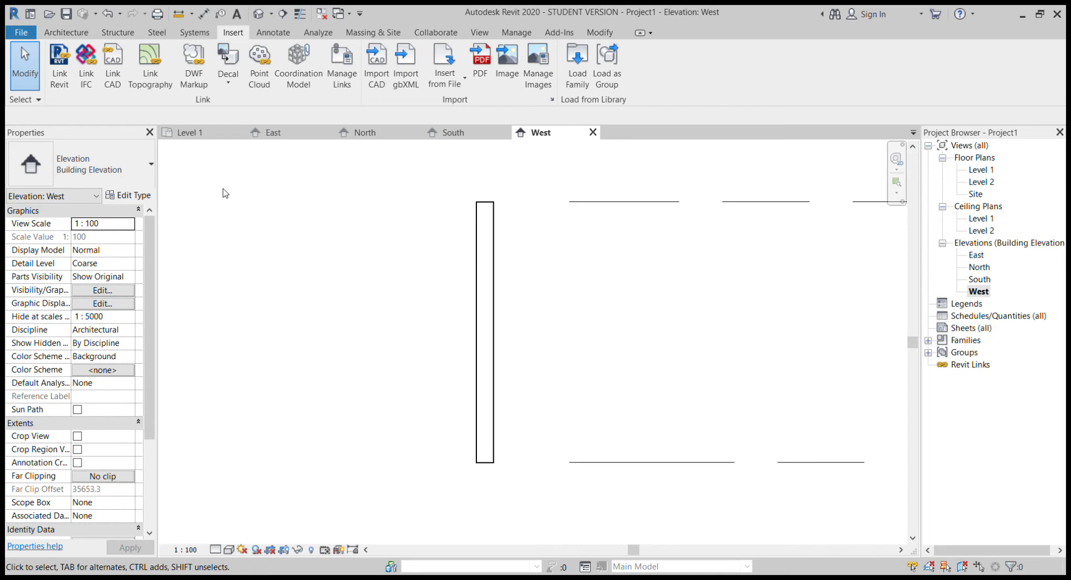
left_click(282, 33)
left_click(273, 32)
left_click(317, 32)
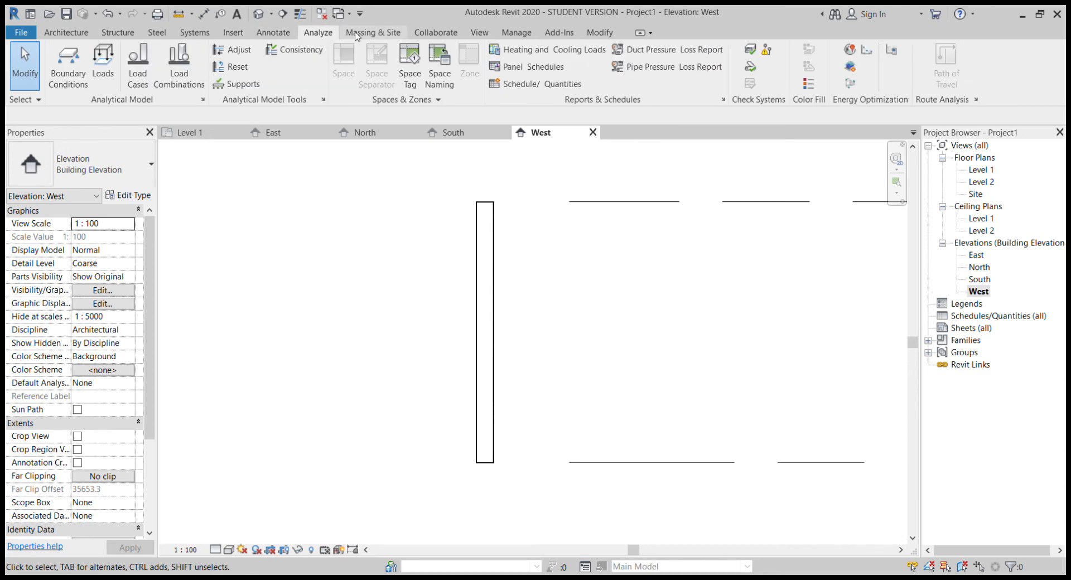
left_click(357, 34)
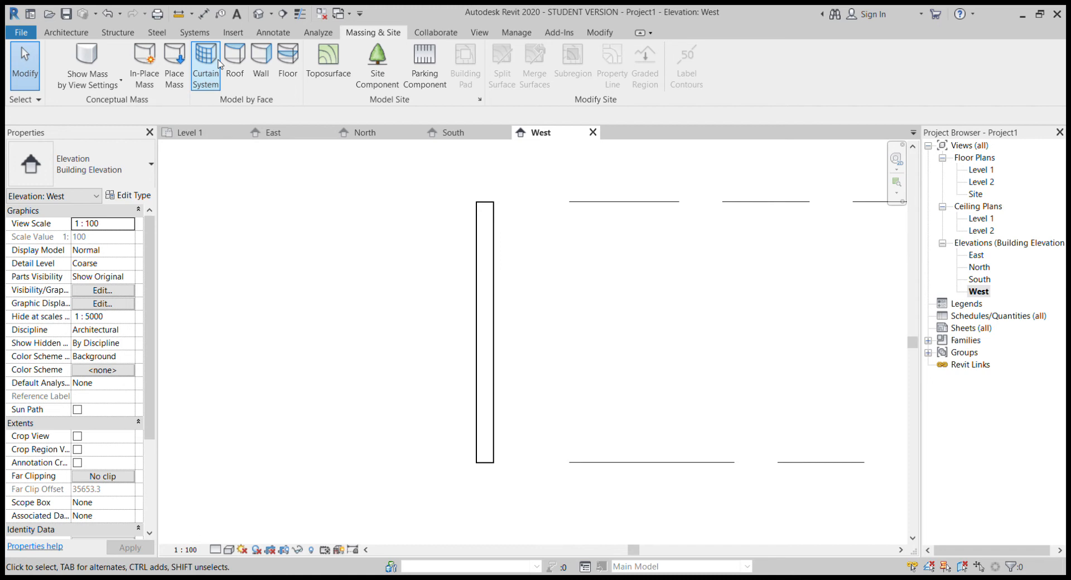
left_click(435, 32)
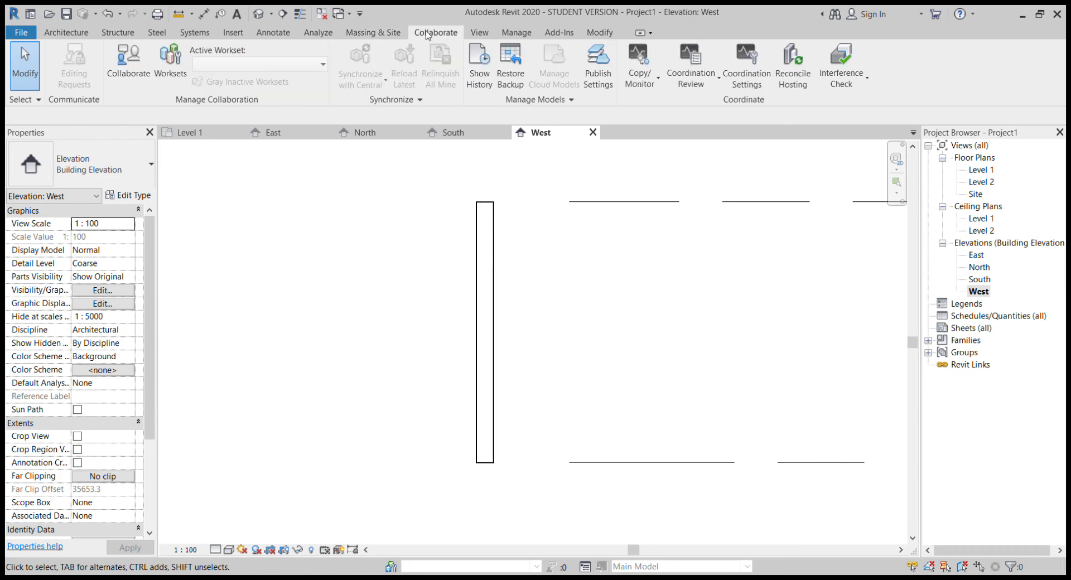
left_click(478, 34)
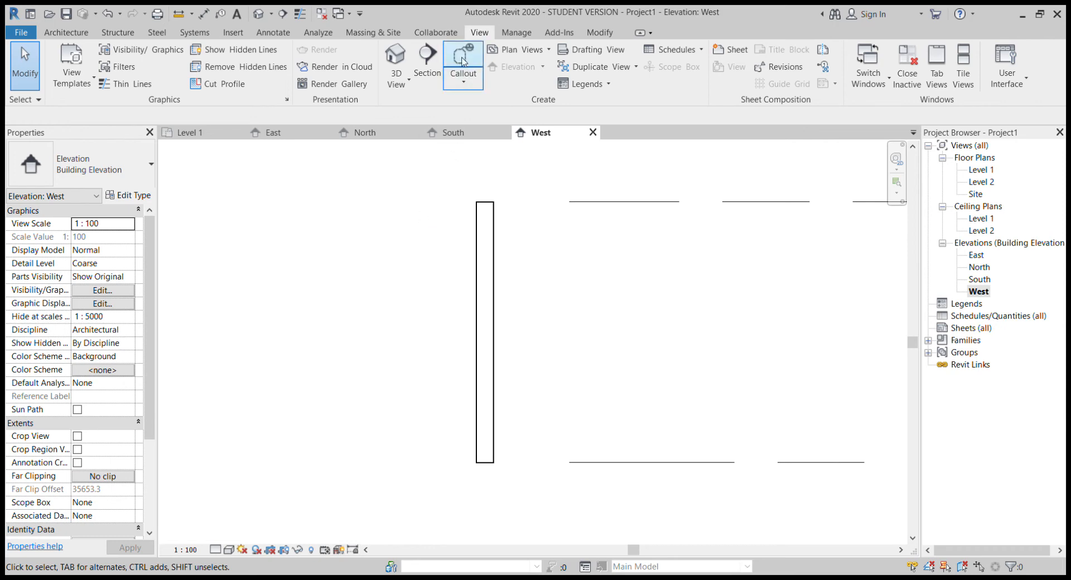
- Open the Level 1 floor plan and review the Callout, Manage, Add-Ins and Architecture tools without placing a callout
double_click(978, 170)
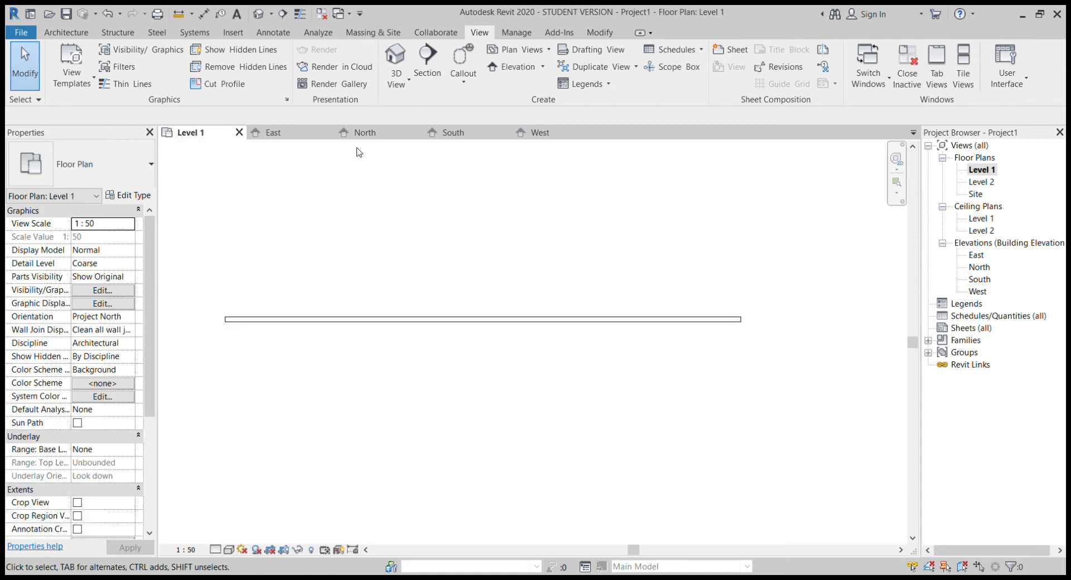
left_click(462, 82)
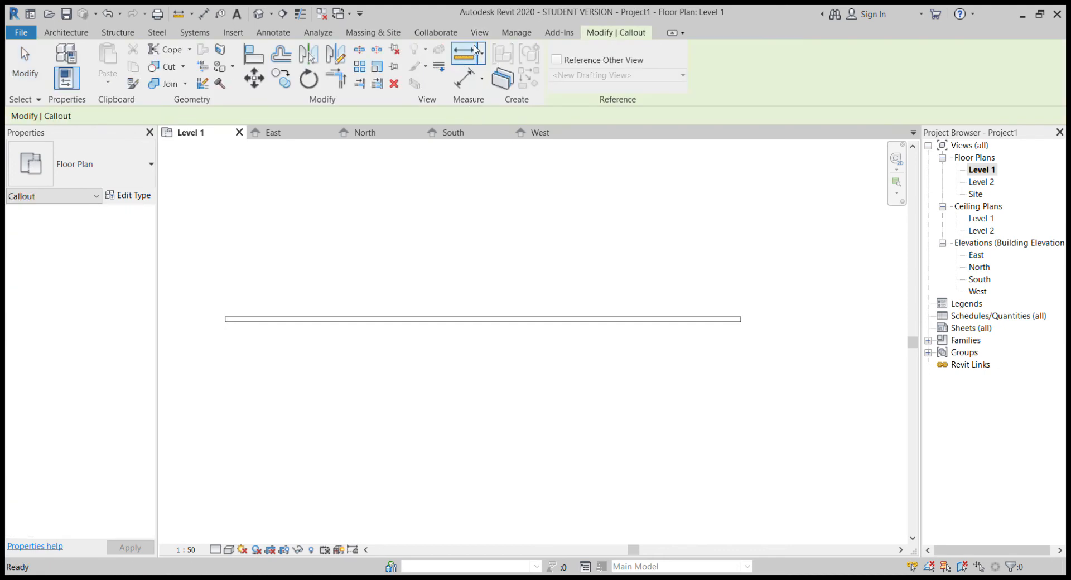
left_click(480, 34)
left_click(516, 34)
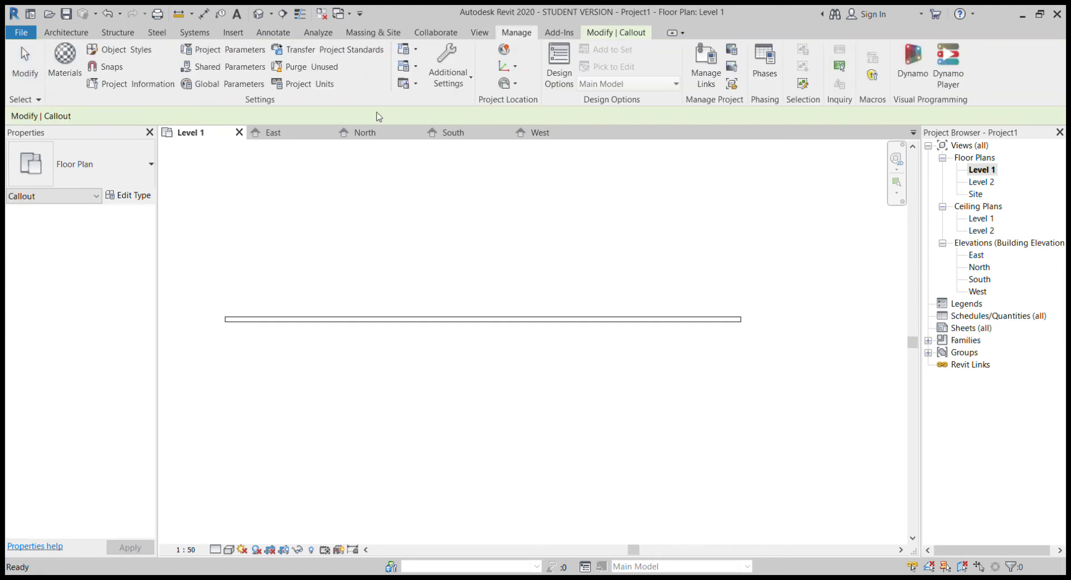
left_click(558, 32)
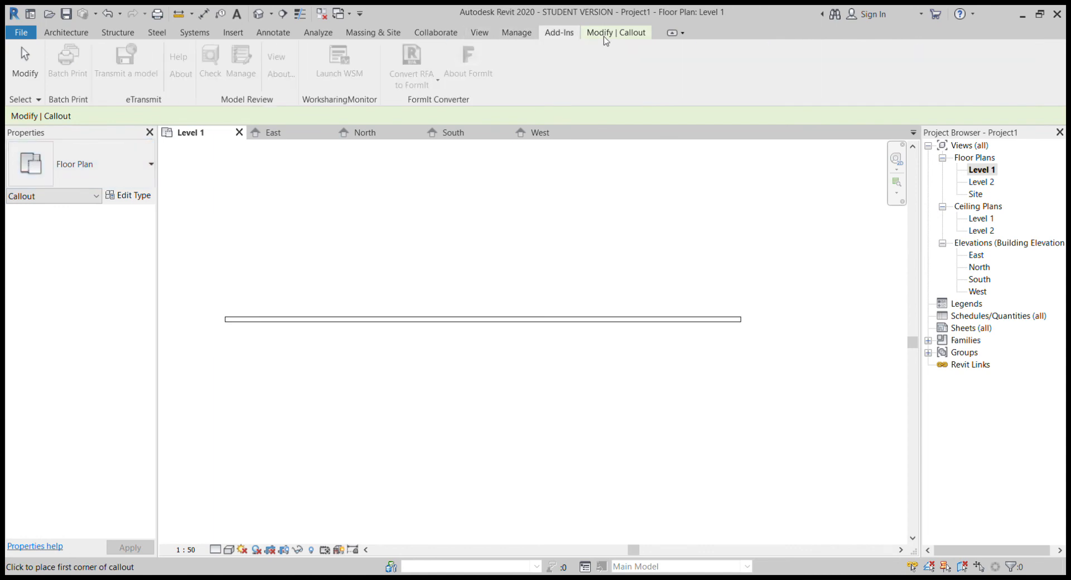
left_click(616, 32)
left_click(65, 32)
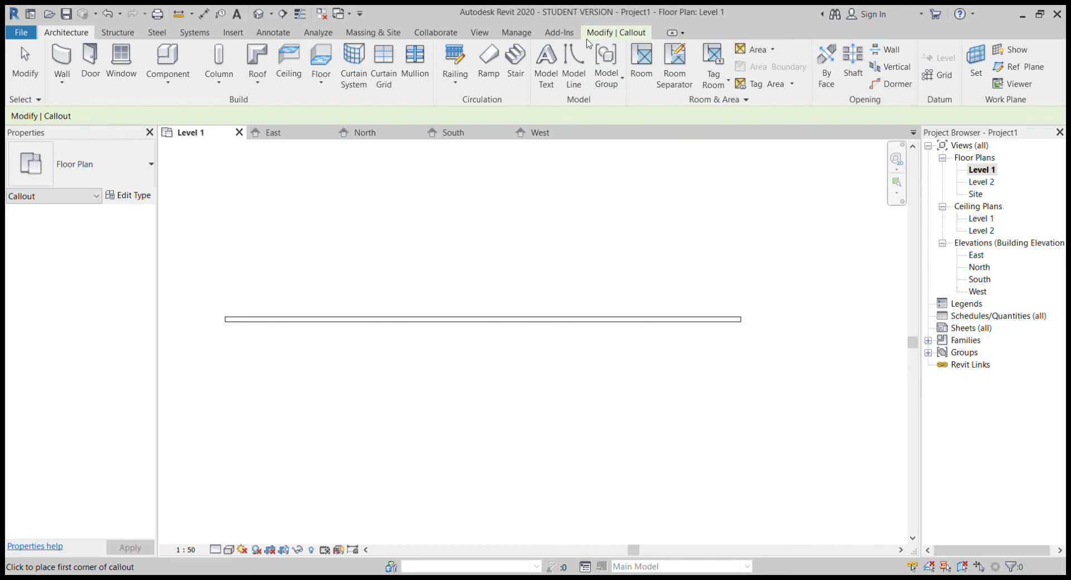
key("Escape")
key("Escape")
- Select the wall in the Level 1 plan to examine the modification tools offered for walls
left_click(317, 320)
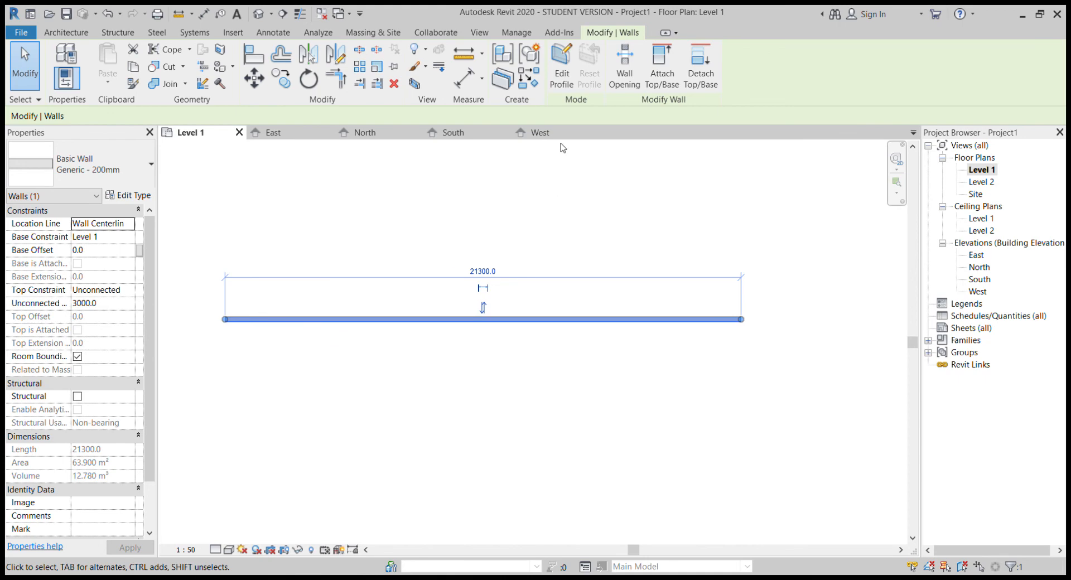
left_click(589, 189)
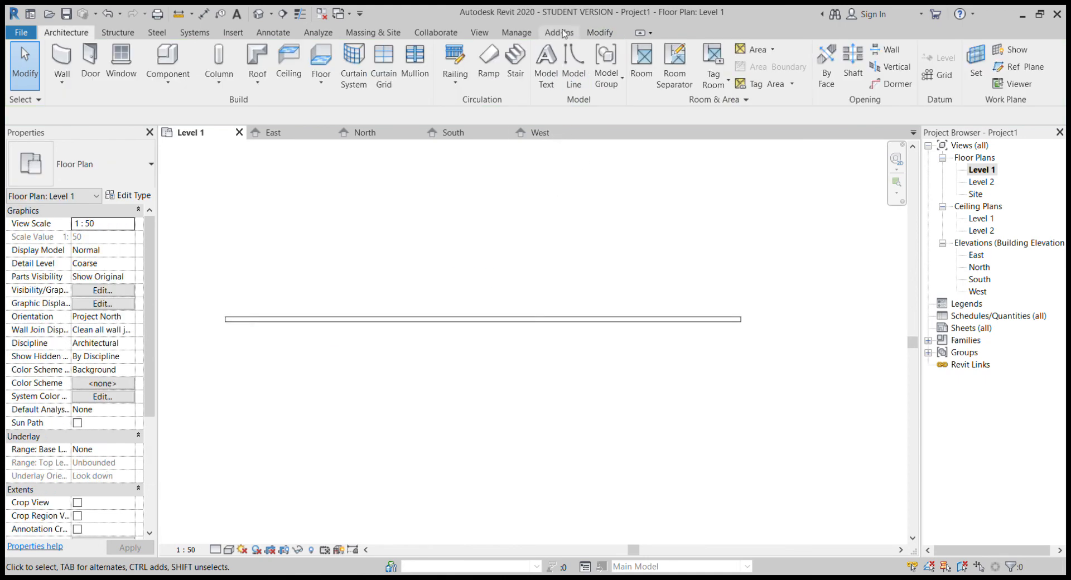
left_click(334, 320)
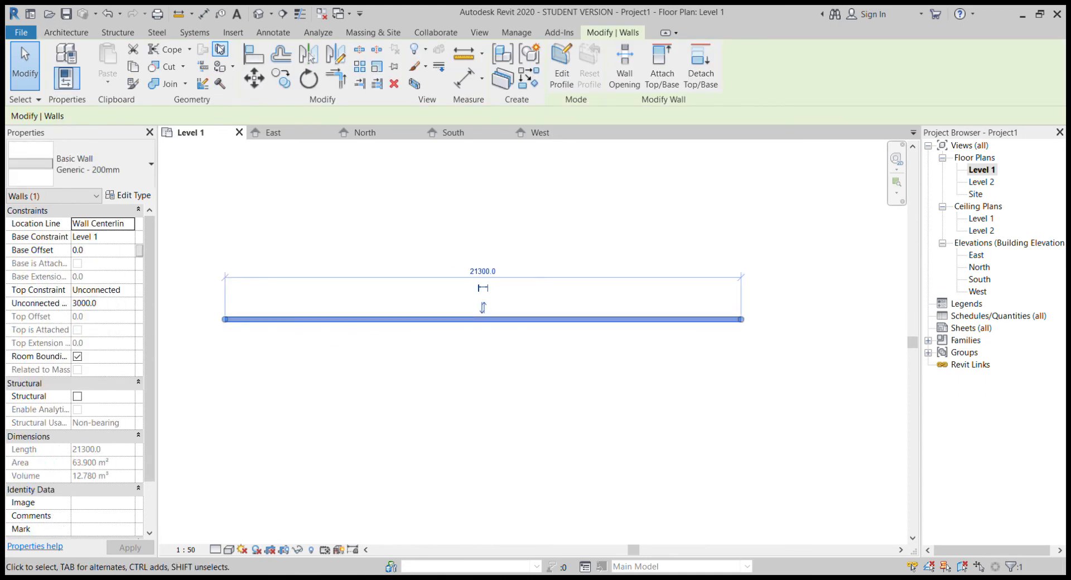
- Open the default 3D view and stretch the wall's top edge upward to a height of about 7660 mm
left_click(260, 15)
middle_click_drag(565, 400, 466, 446)
scroll(616, 340, "up", 4)
middle_click_drag(614, 341, 650, 435)
scroll(612, 404, "down", 3)
left_click(604, 380)
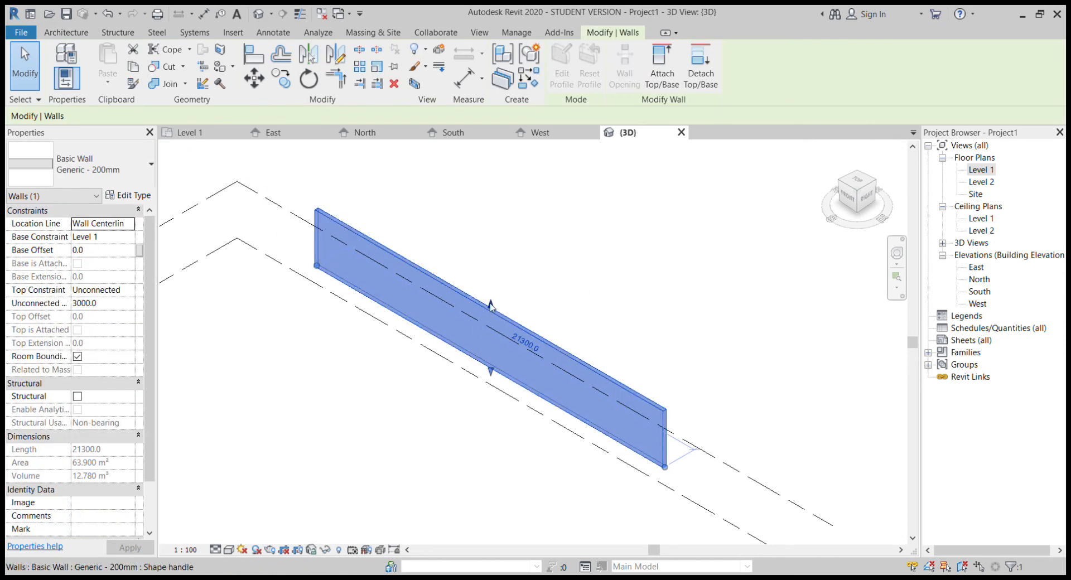
left_click_drag(489, 307, 504, 229)
middle_click_drag(504, 228, 546, 282)
left_click(647, 210)
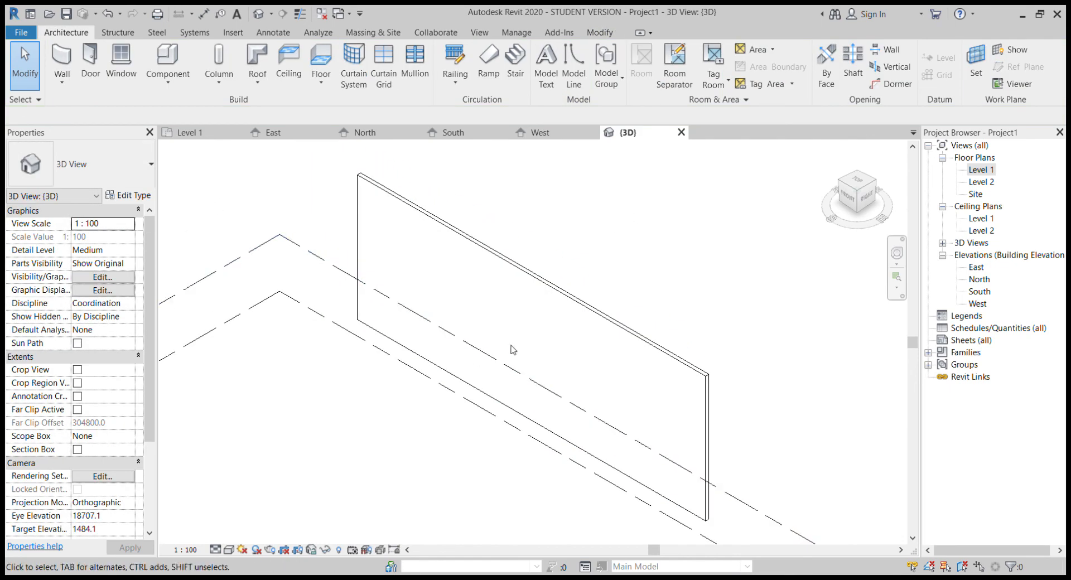
- Edit the wall's profile by sketching a rectangular opening about 12100 mm wide and 4900 mm high inside it, and finish the sketch
left_click(534, 292)
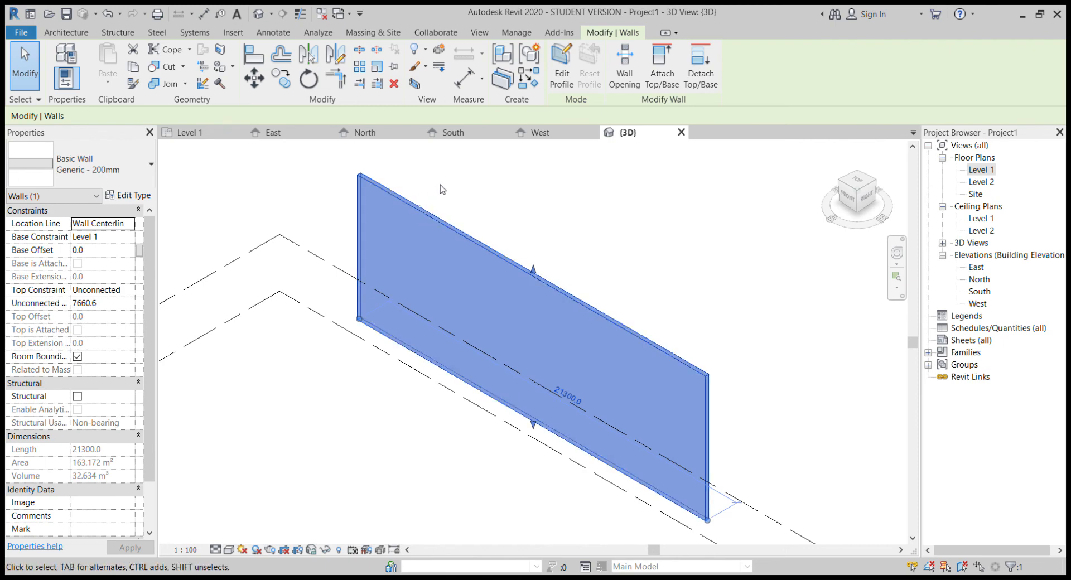
left_click(561, 65)
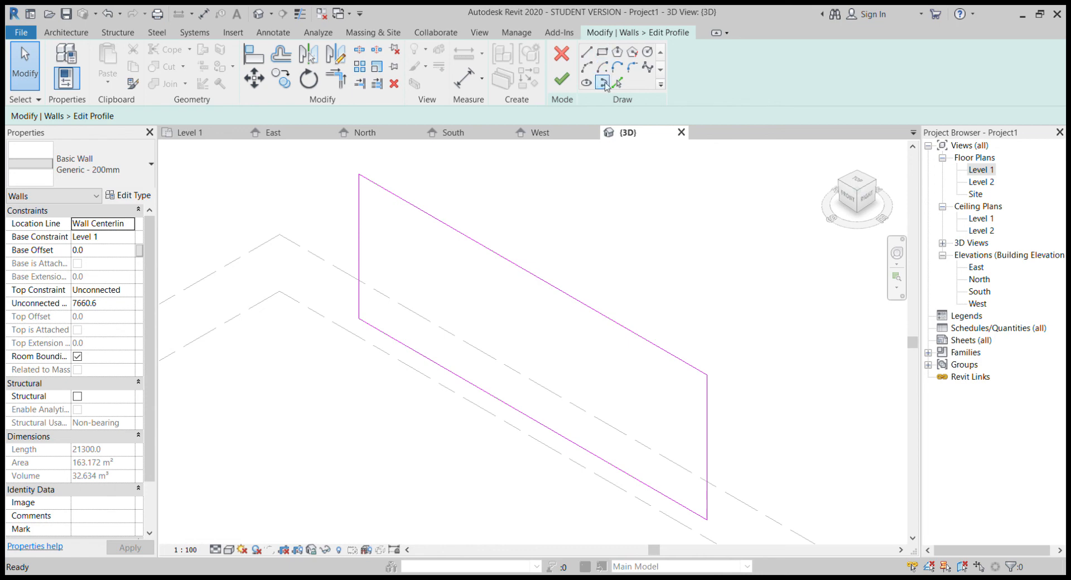
left_click(603, 54)
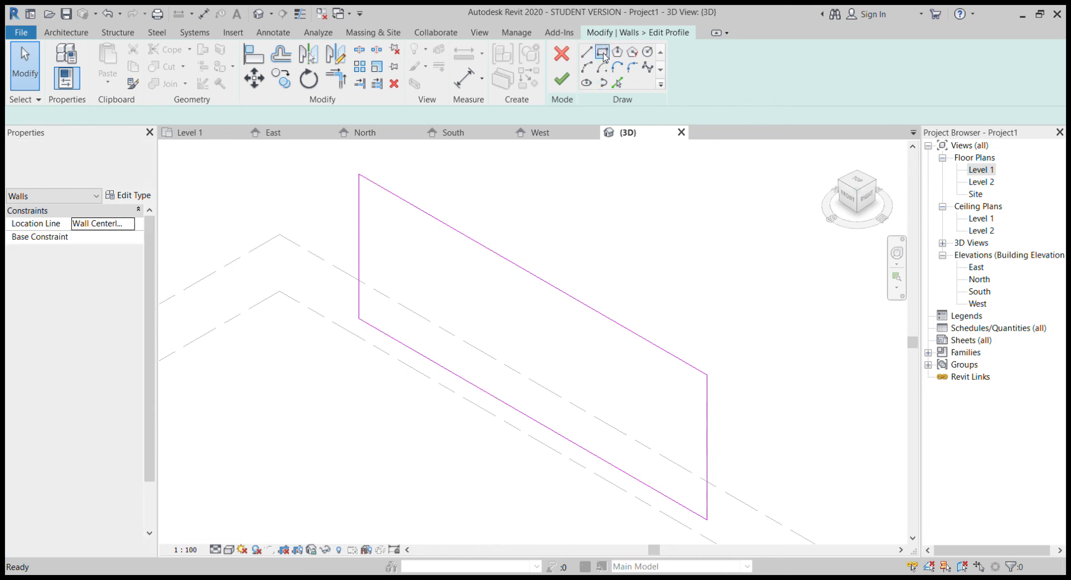
left_click(389, 228)
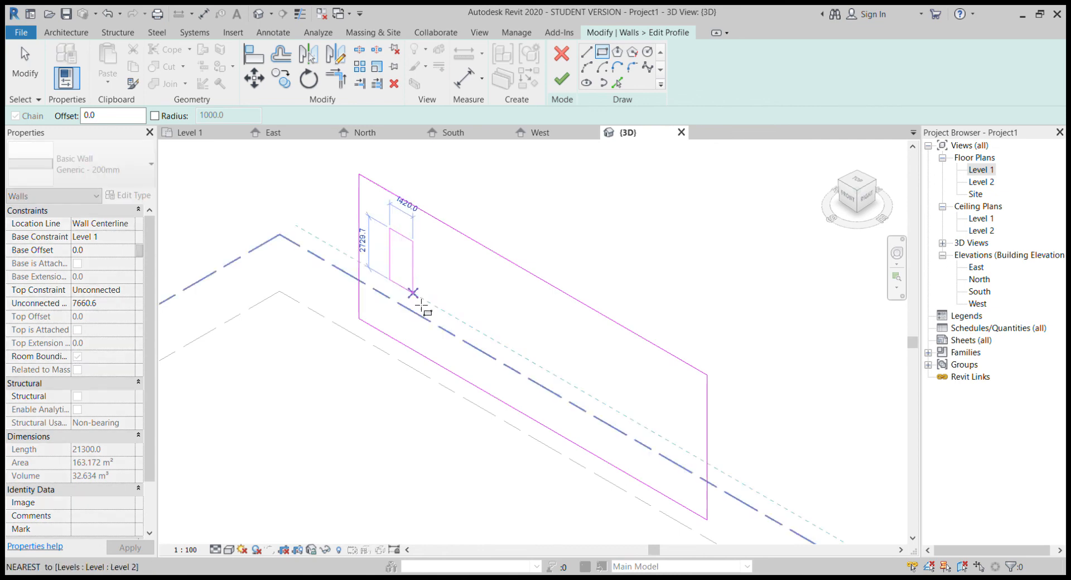
left_click(594, 442)
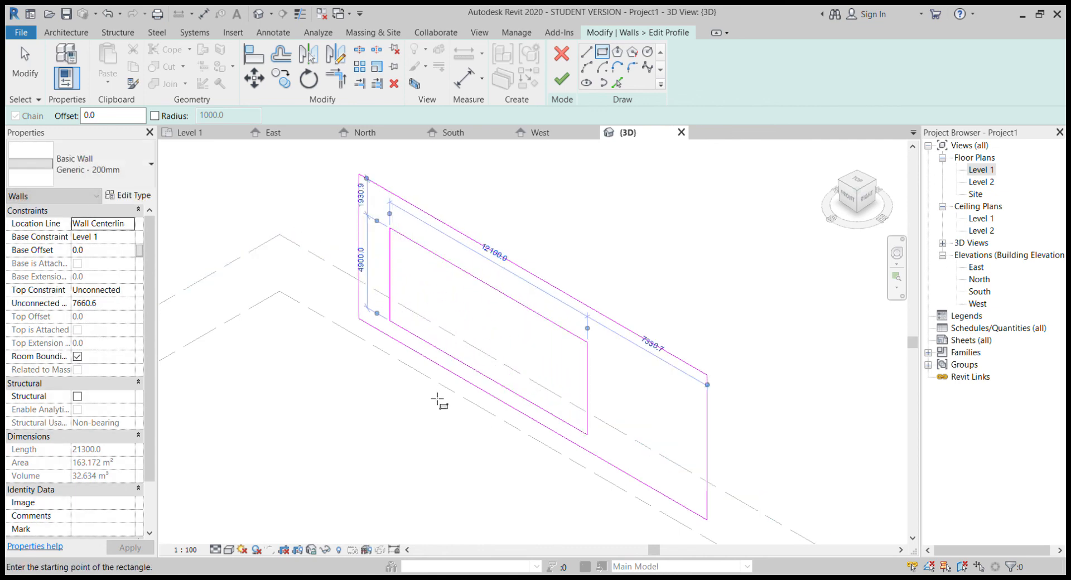
left_click(562, 80)
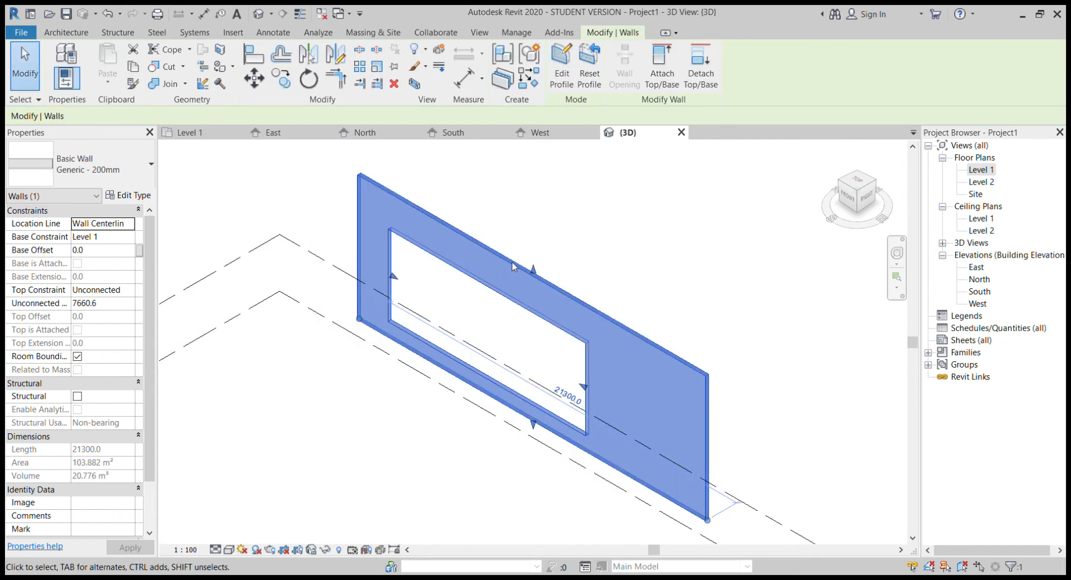
key("Escape")
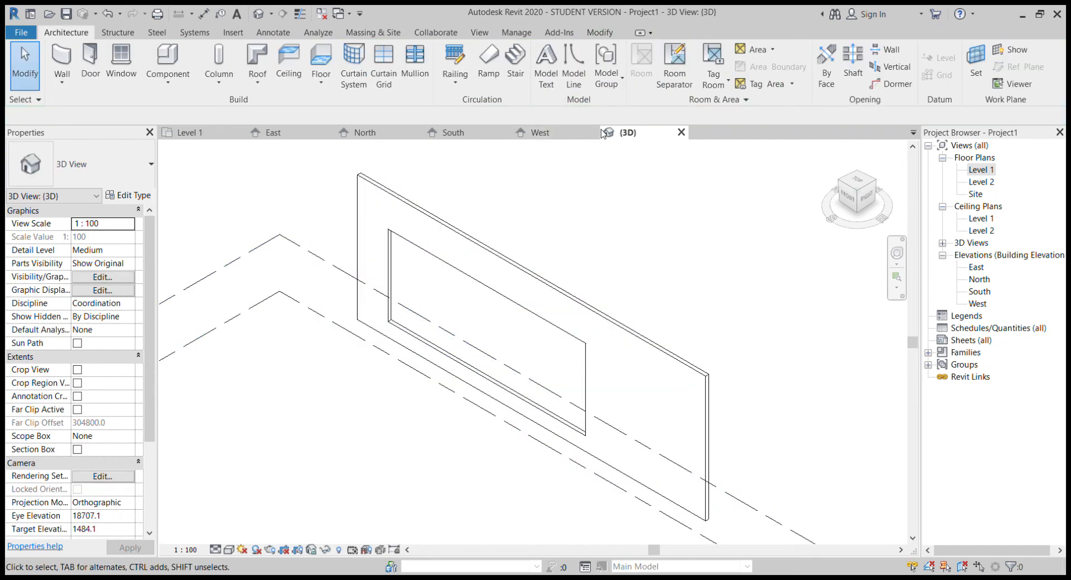
- Copy the wall with its opening and paste the duplicate behind and parallel to the original in the 3D view
left_click(456, 254)
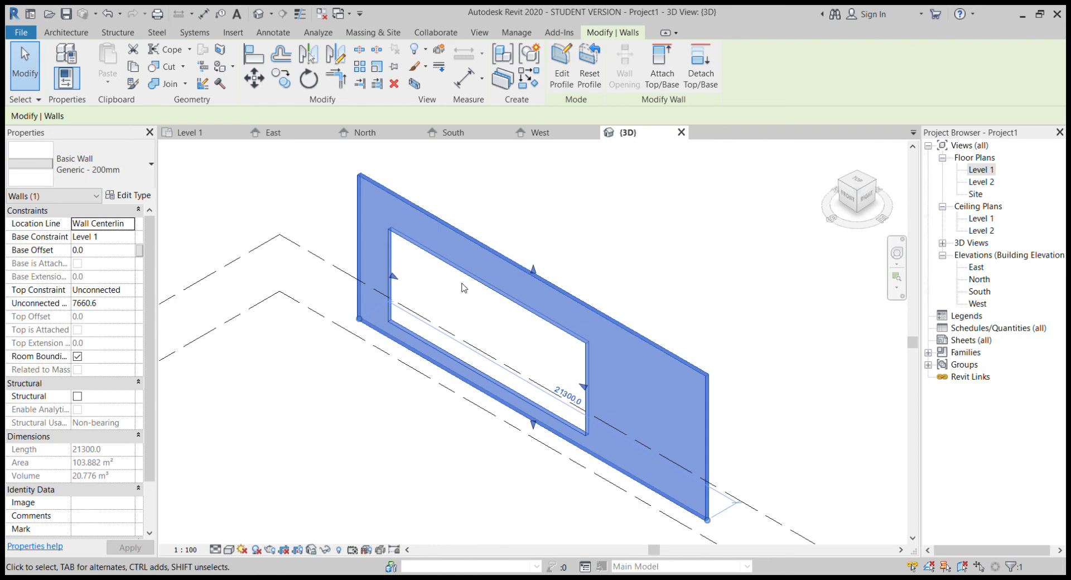
left_click(664, 213)
key("ctrl+v")
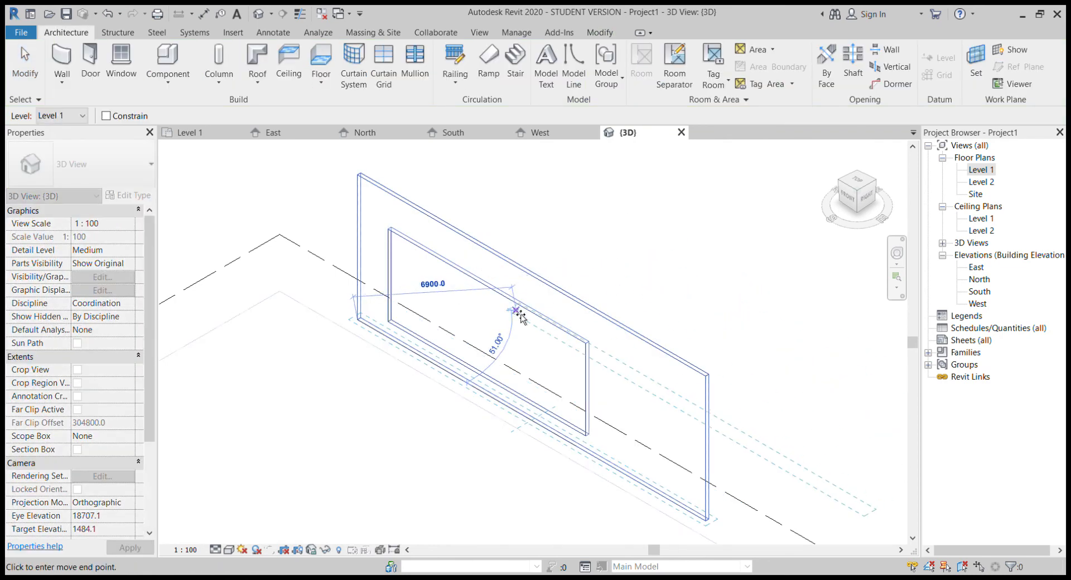
middle_click_drag(557, 239, 460, 248)
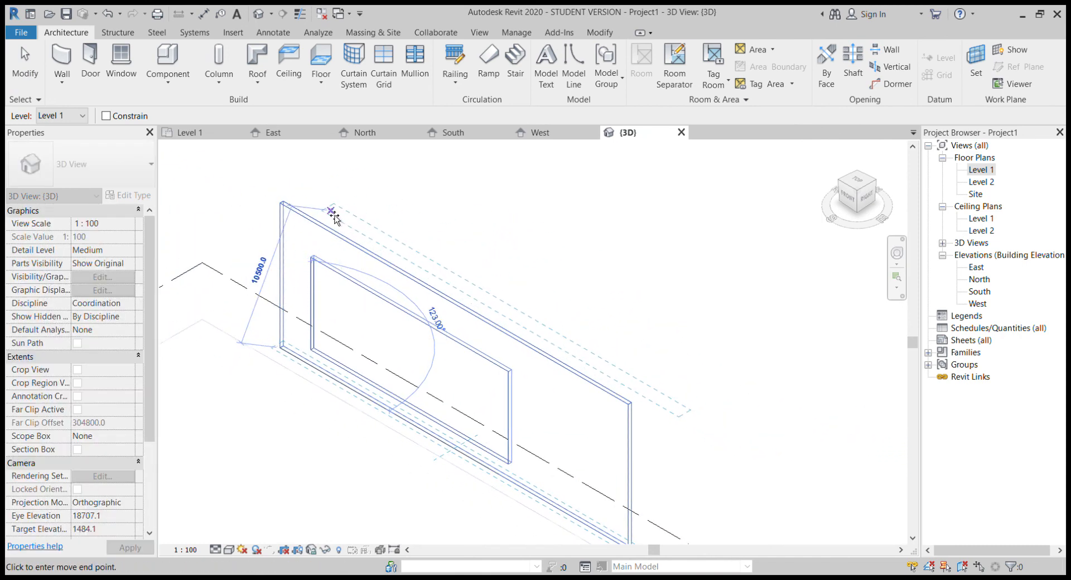
left_click(349, 221)
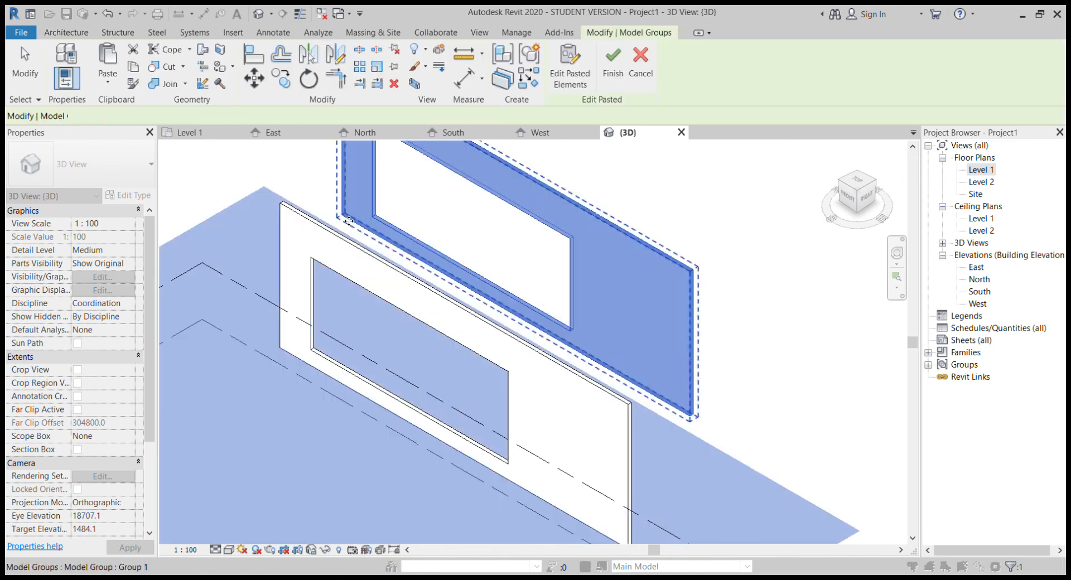
left_click(809, 307)
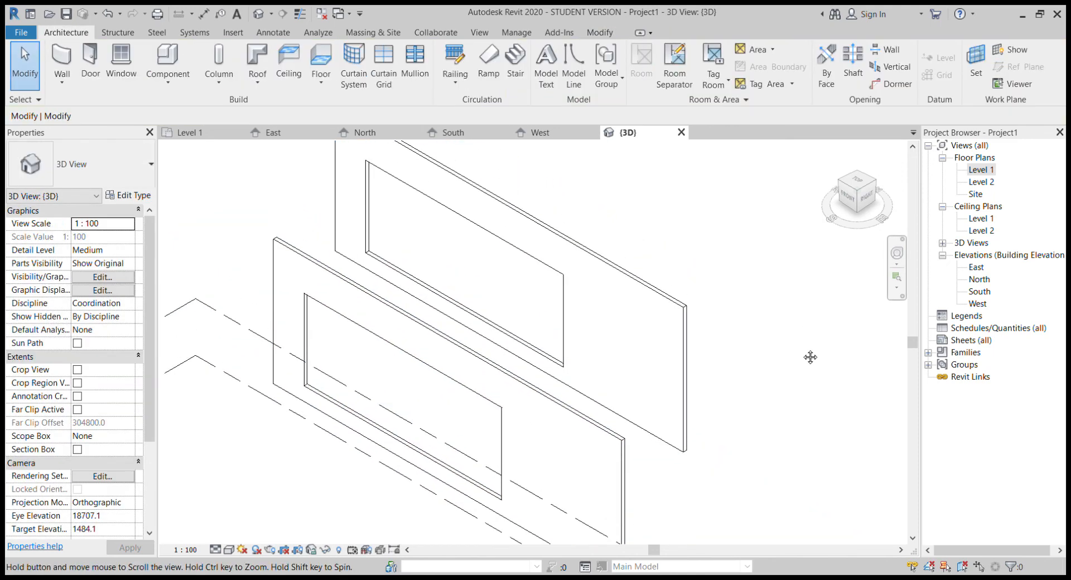
middle_click_drag(810, 357, 815, 364)
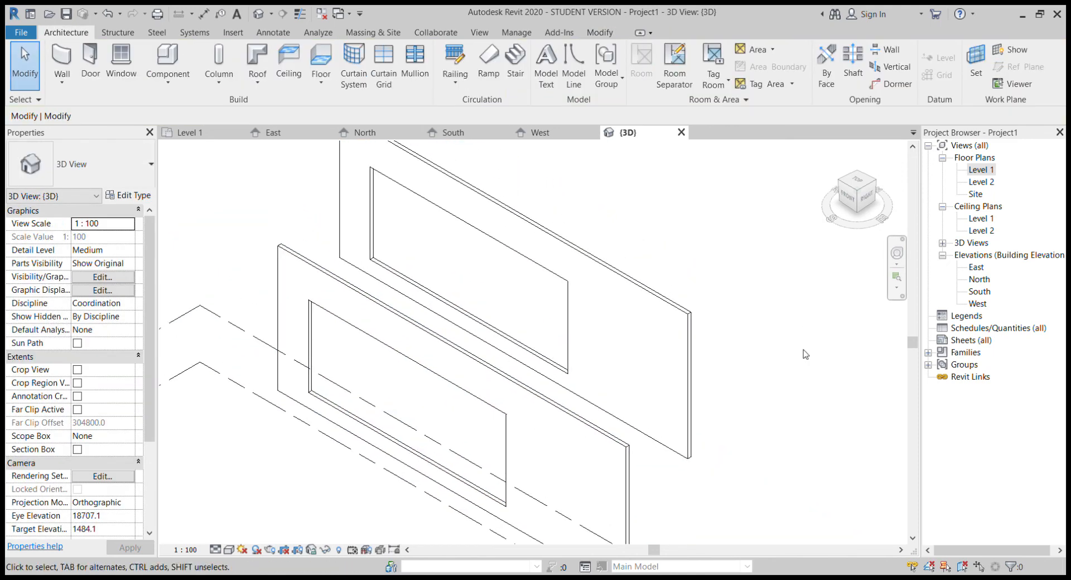
scroll(814, 318, "down", 3)
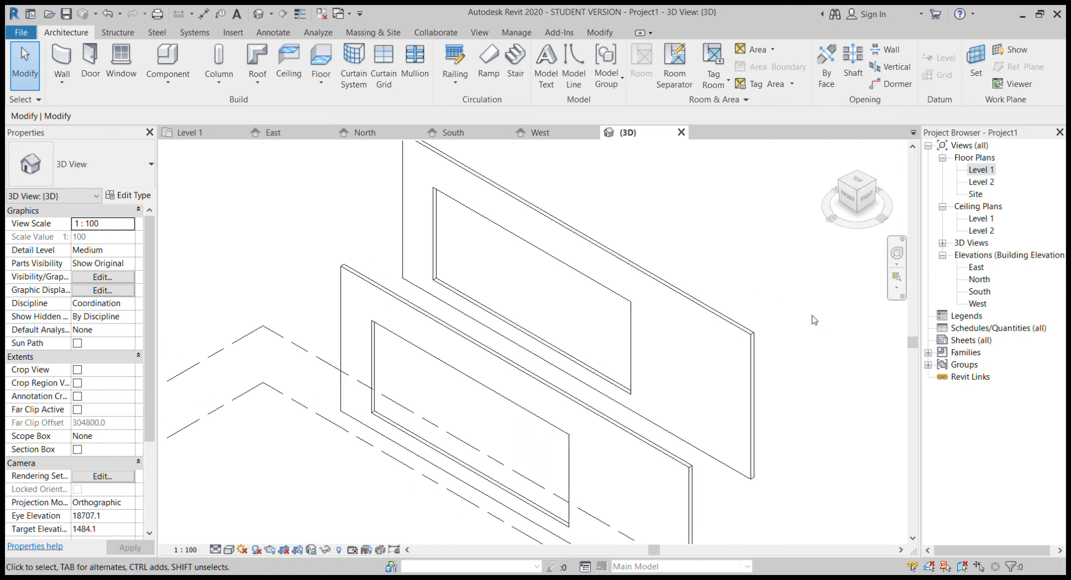
middle_click_drag(813, 318, 684, 318)
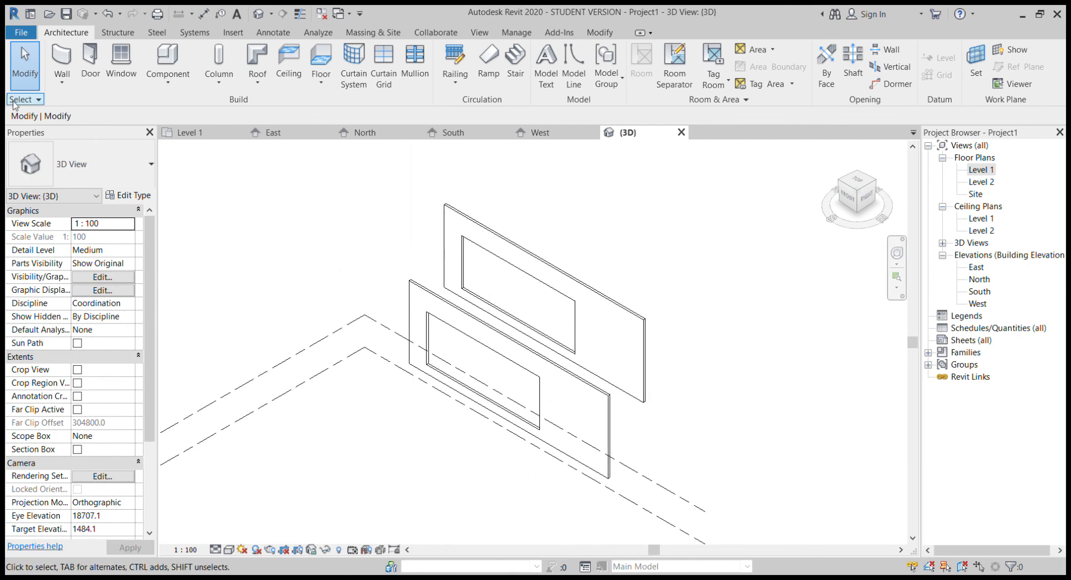